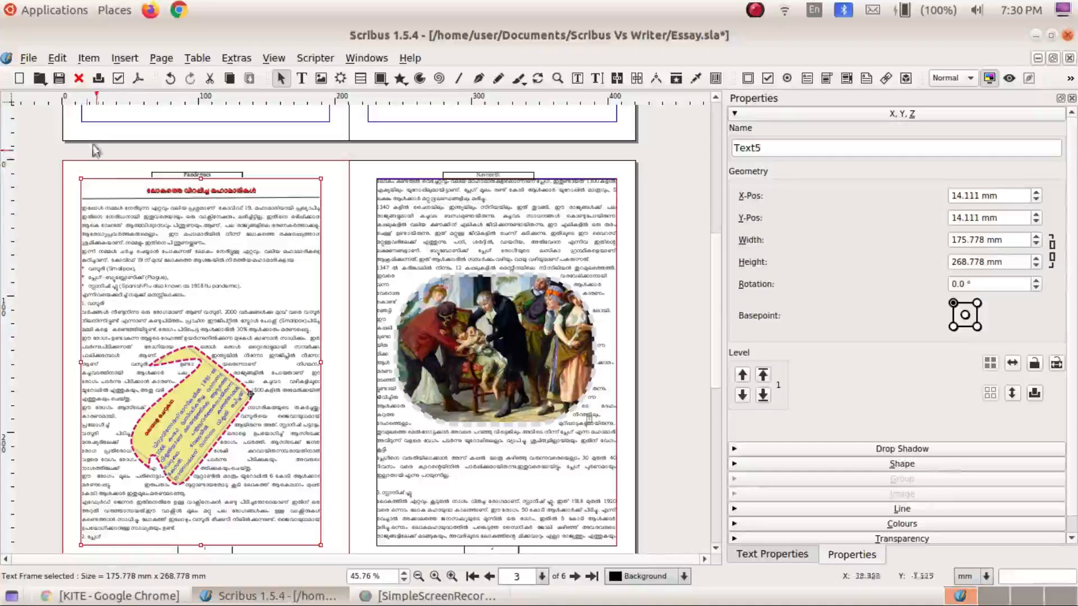
- Create a new character style in the Style Manager and name it Sub_Heading
left_click(58, 59)
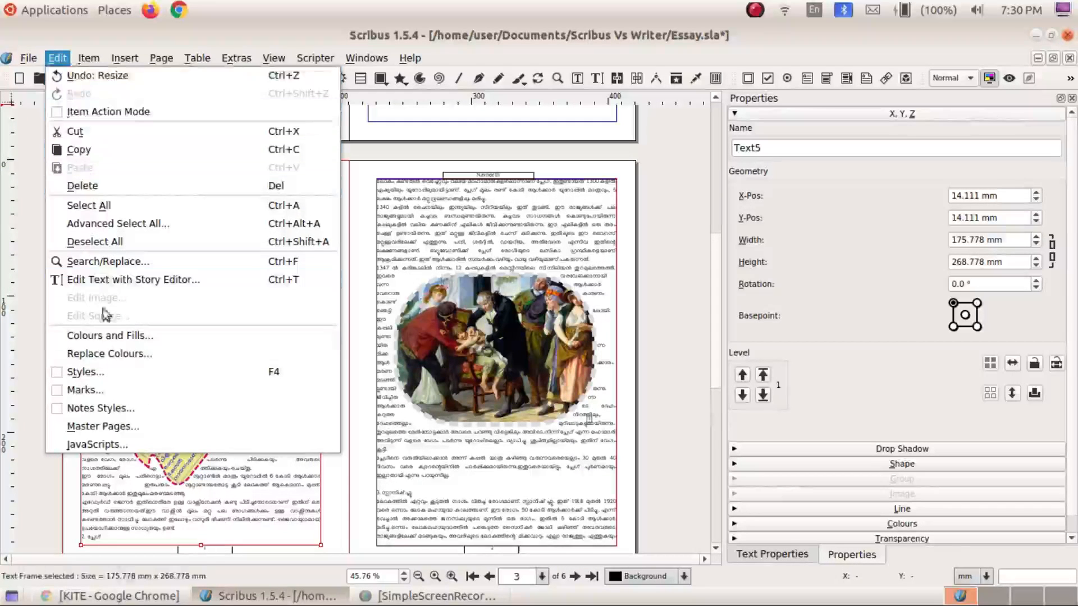
left_click(128, 375)
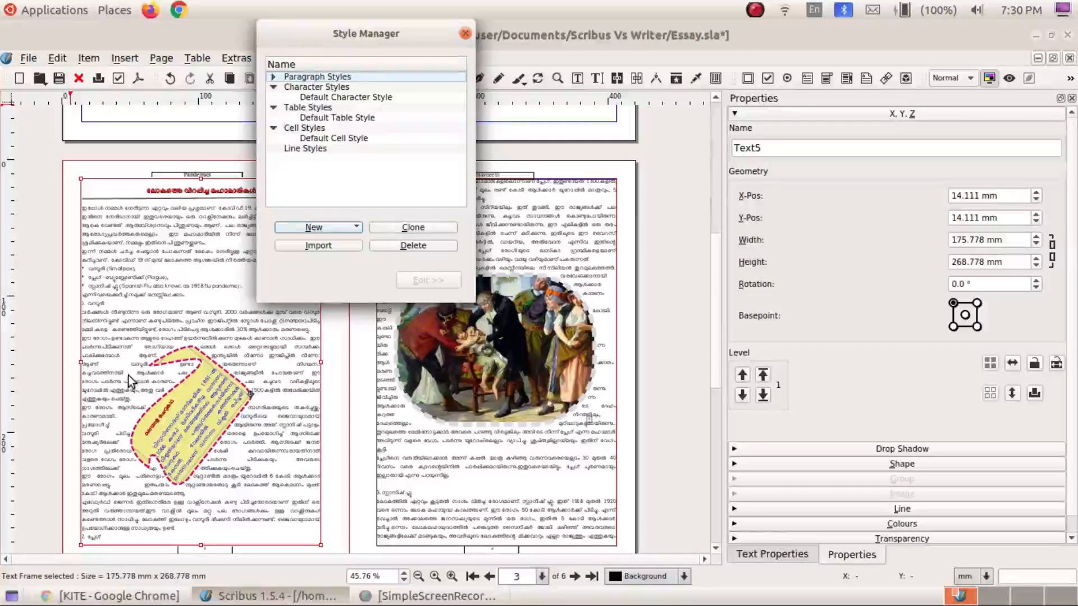
double_click(350, 99)
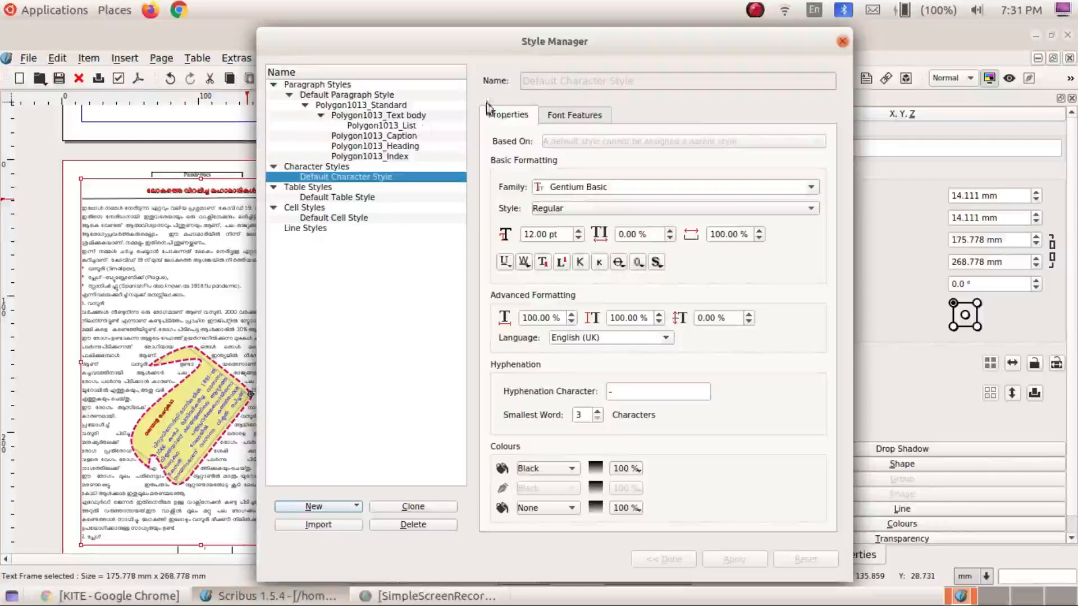
left_click(289, 95)
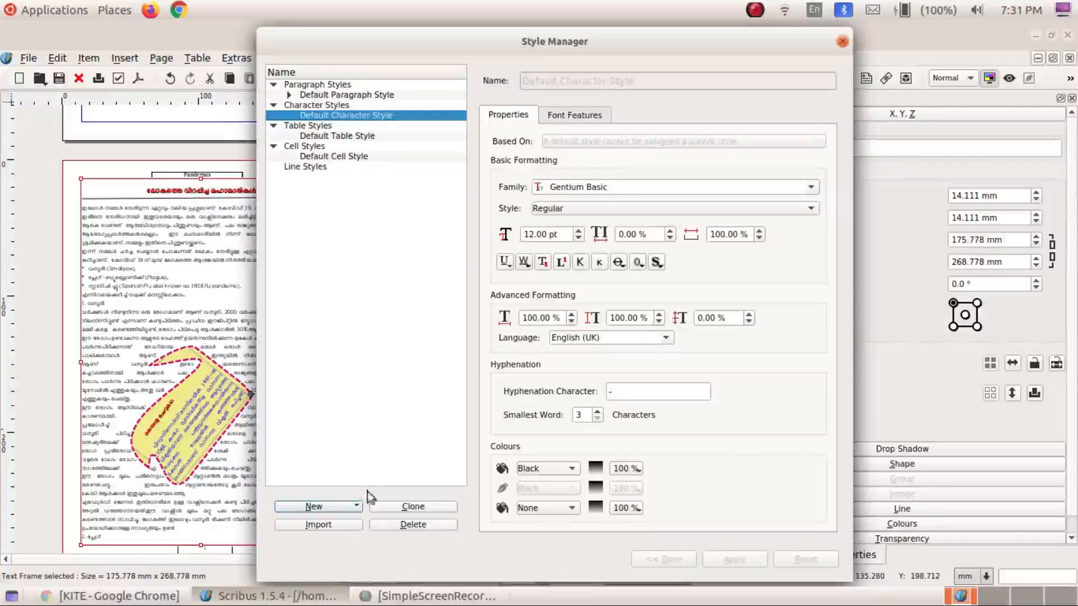
left_click(334, 508)
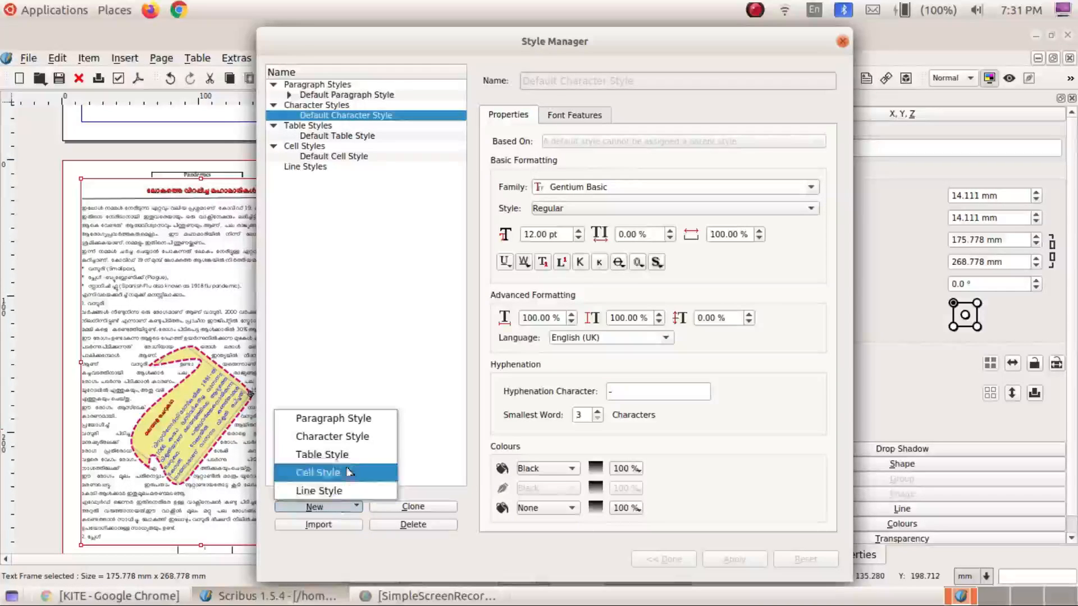
left_click(372, 434)
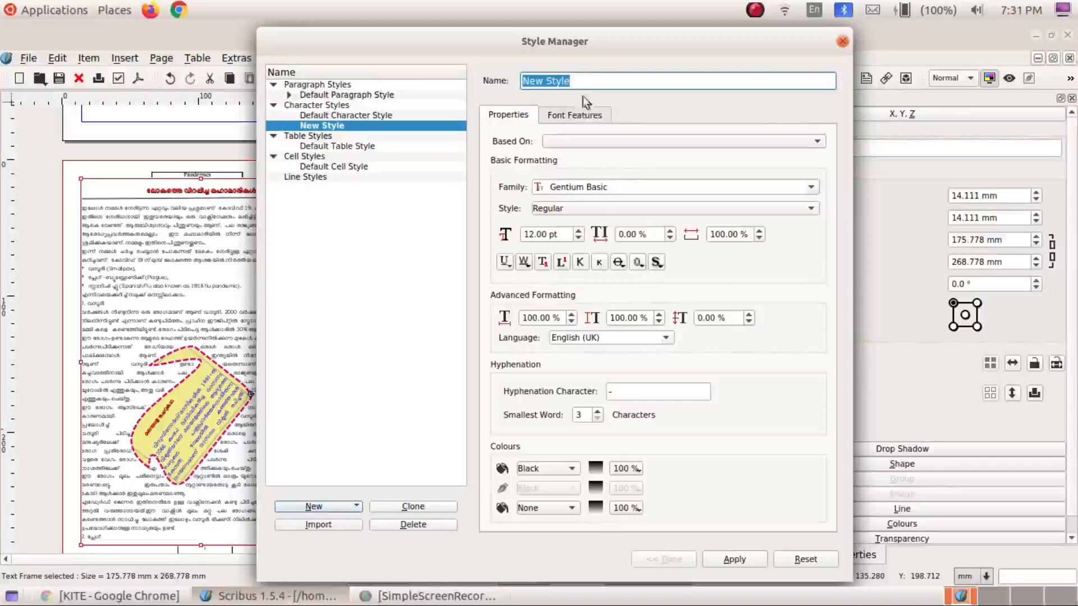
double_click(591, 82)
left_click(592, 82)
type("Sub_Head")
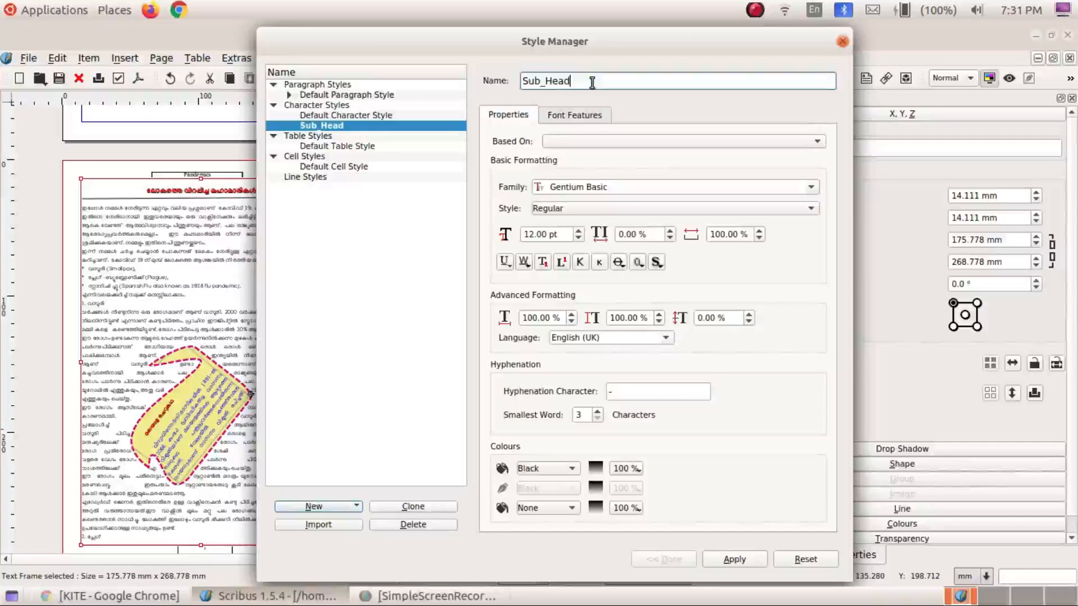
type("ing")
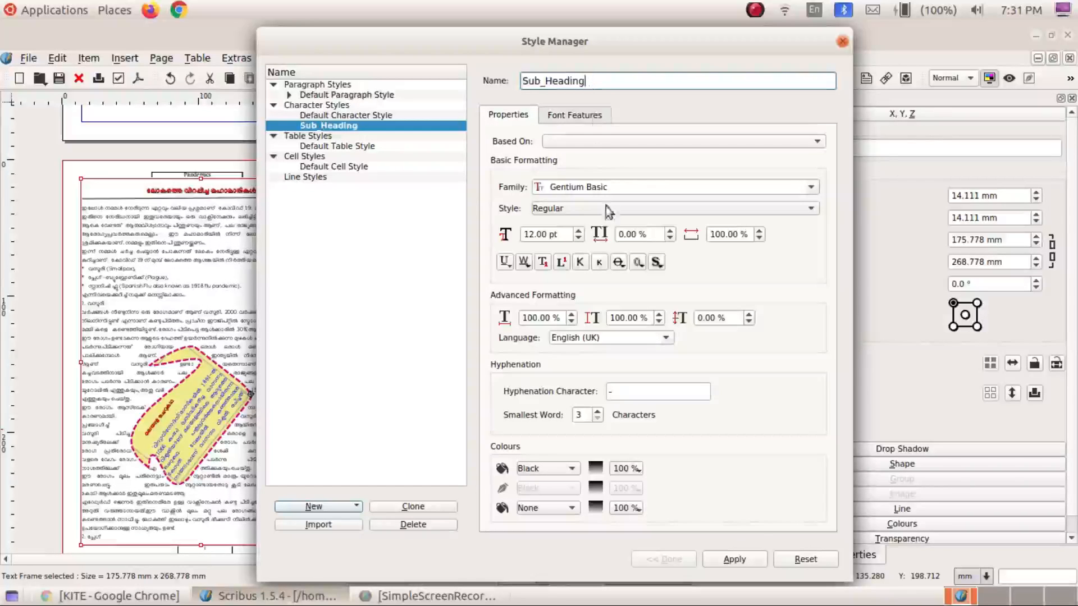
- Set the Sub_Heading style's font family to Manjari and its font style to Bold
left_click(609, 146)
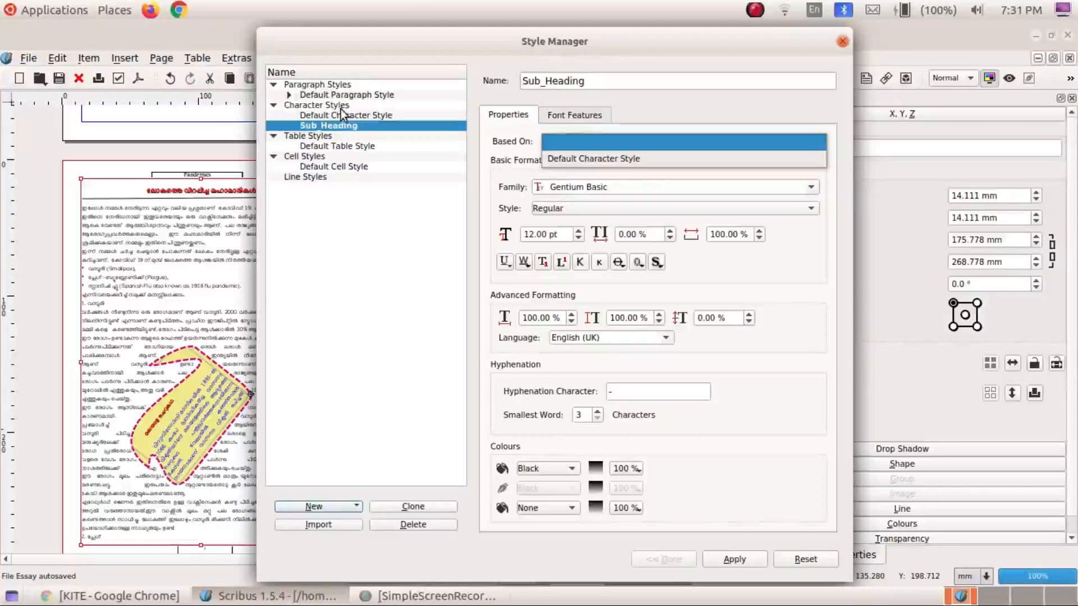
left_click(652, 105)
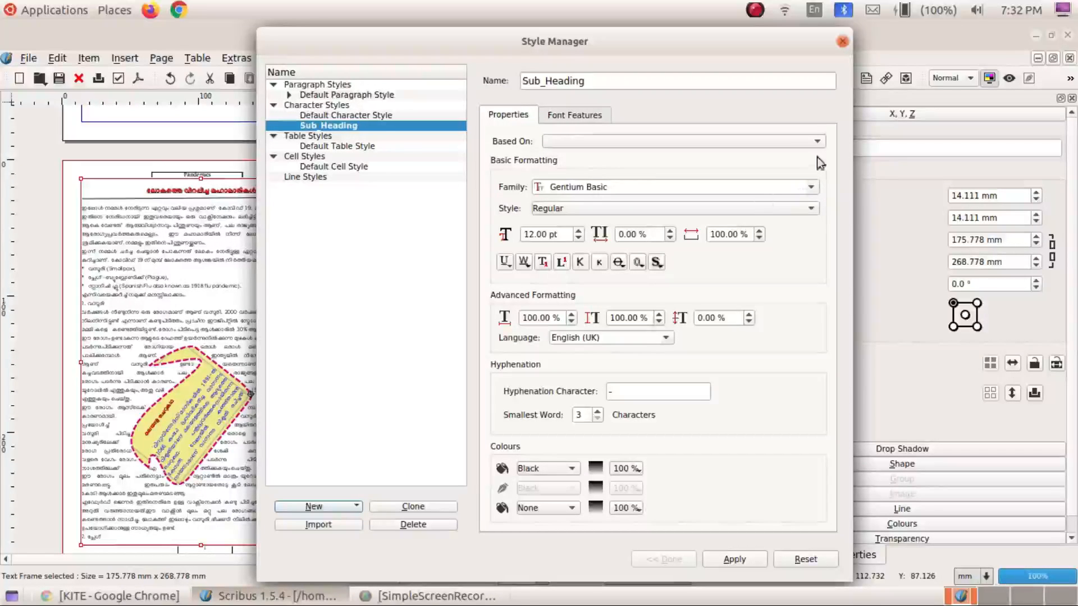
left_click(810, 190)
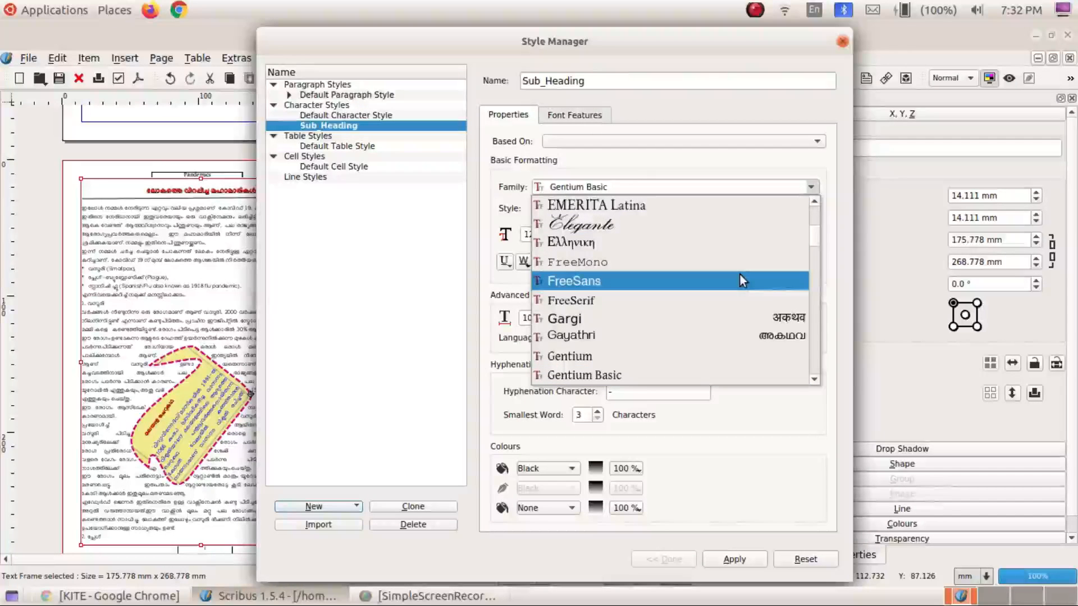
scroll(740, 275, "down", 1)
scroll(740, 275, "down", 10)
scroll(740, 275, "down", 10)
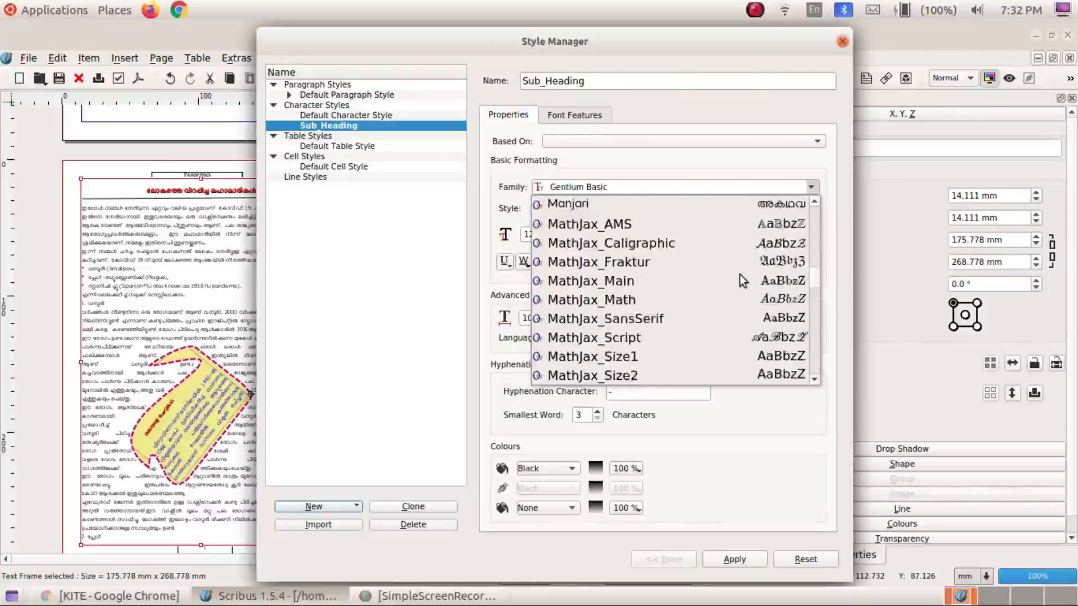
left_click(641, 205)
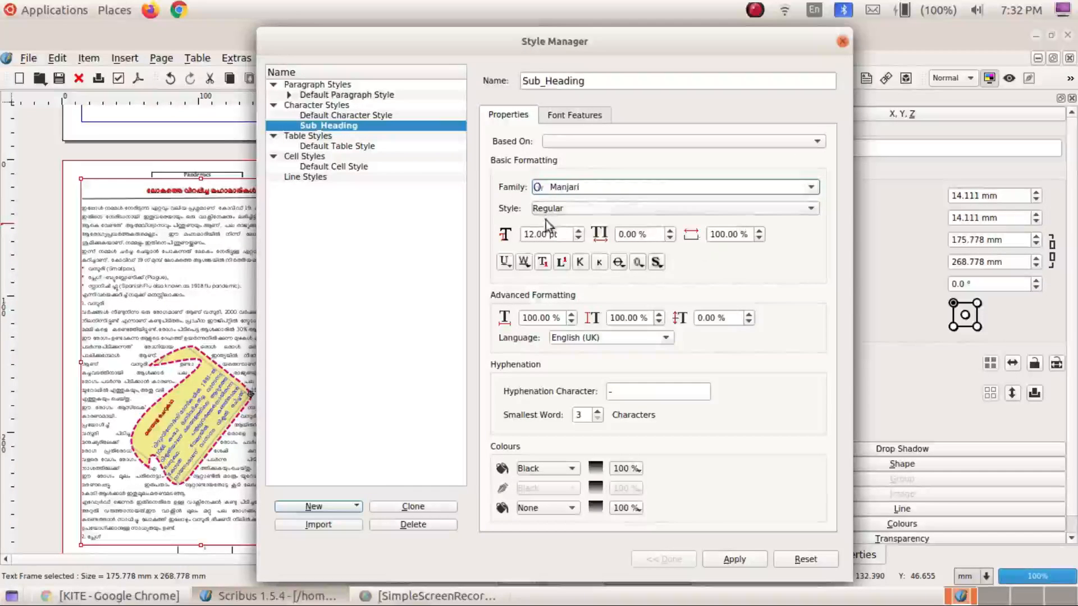
left_click(643, 210)
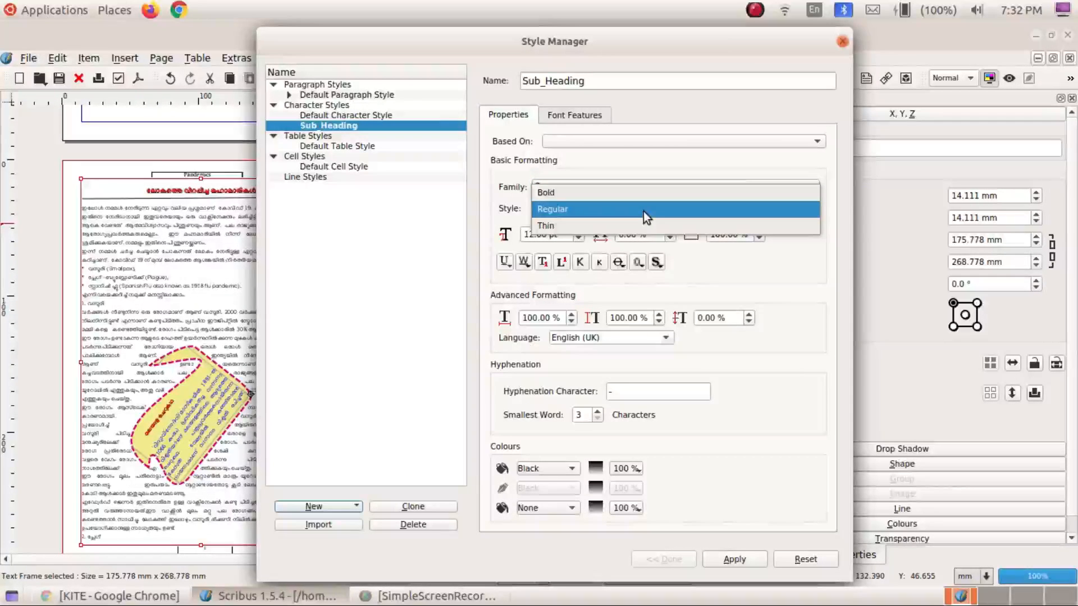
left_click(666, 193)
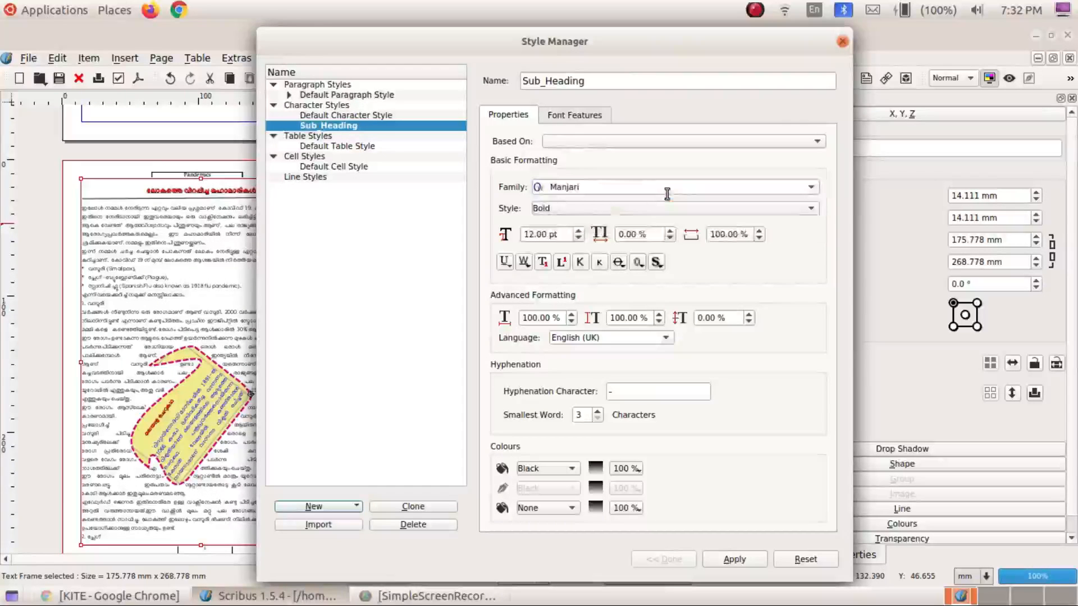
- Set the Sub_Heading style's font size to 16 pt and enable its shadow effect
left_click(579, 230)
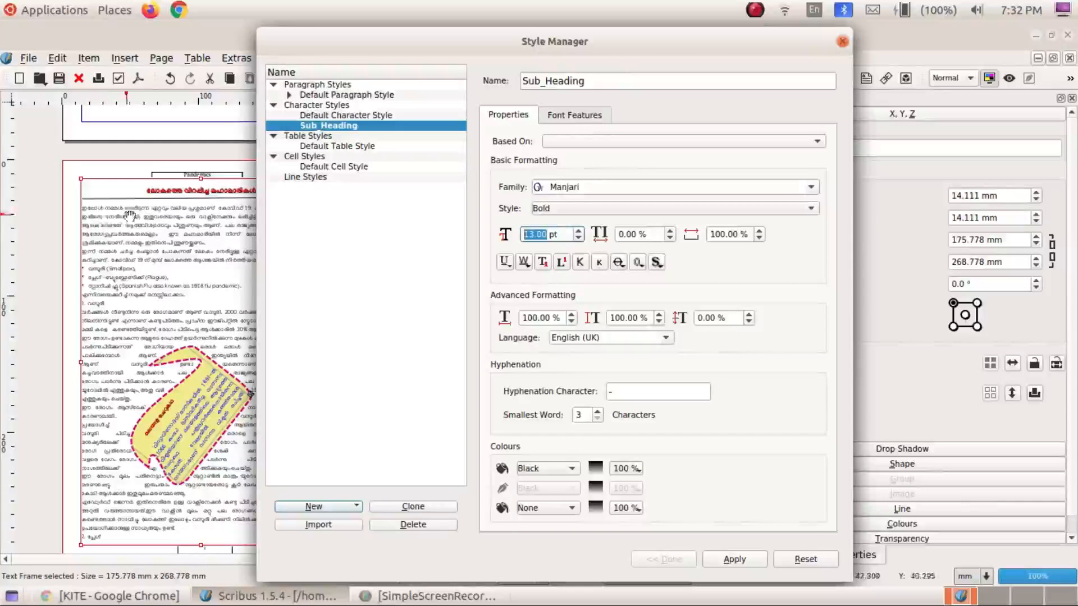
left_click(578, 231)
left_click(578, 231)
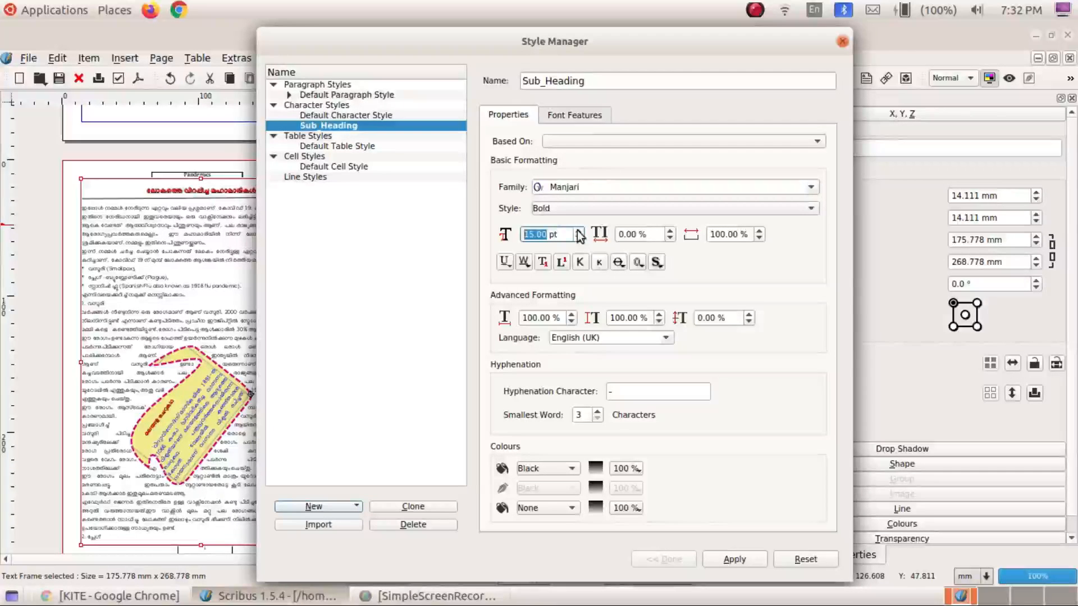
left_click(578, 231)
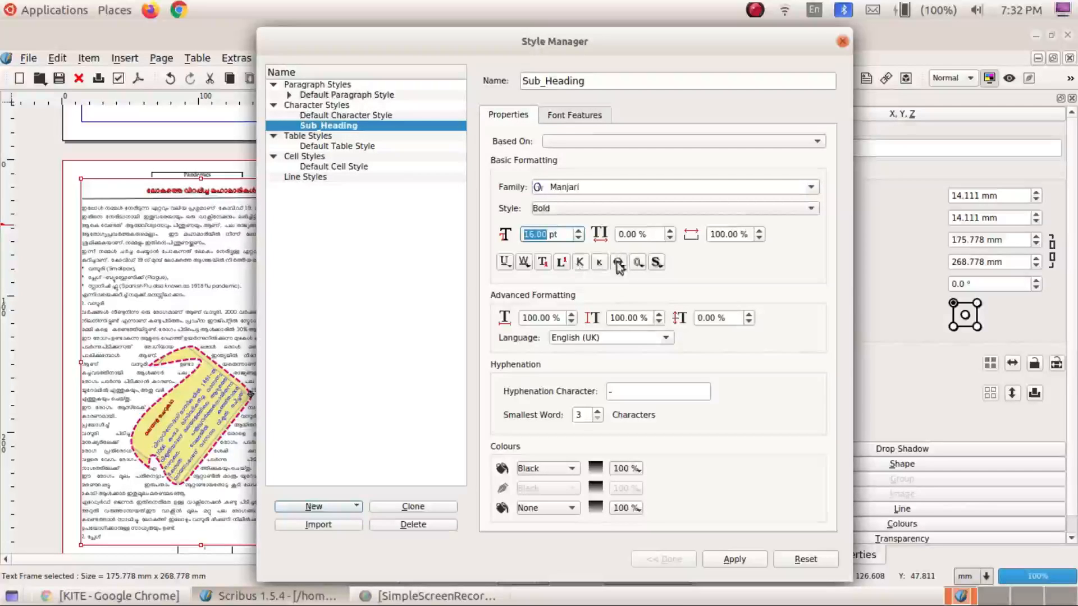
left_click(661, 267)
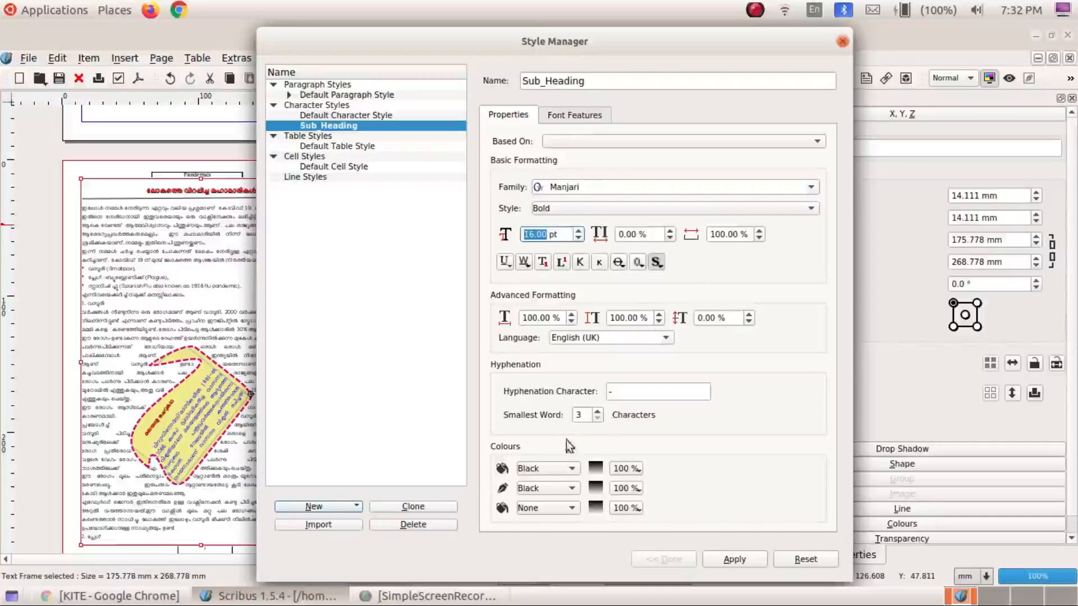
- Set the Sub_Heading style's text fill colour to Blue, apply the style definition and close the Style Manager
left_click(572, 471)
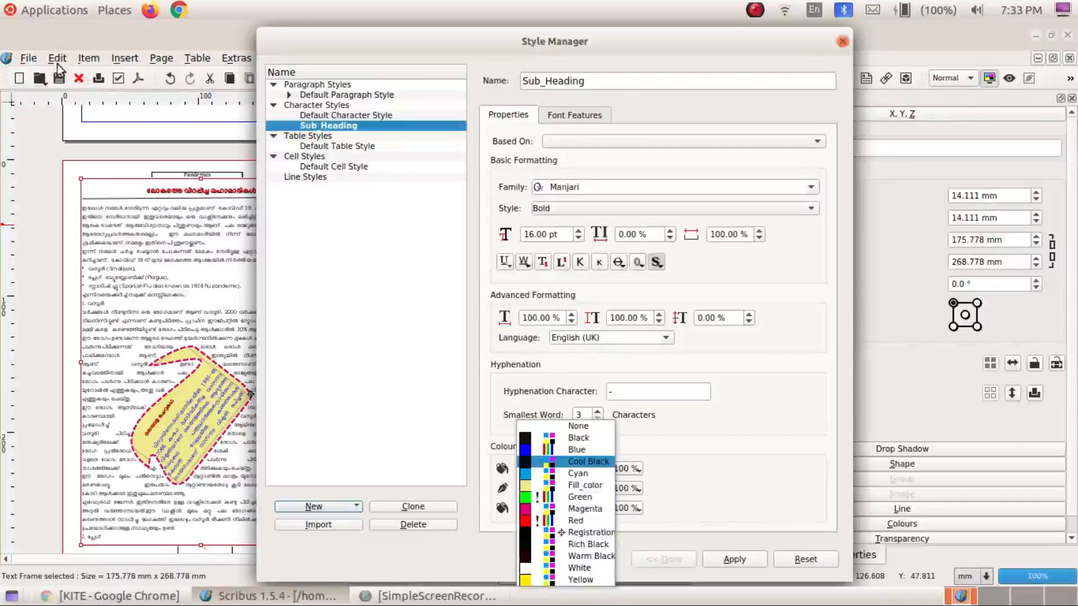
left_click(356, 403)
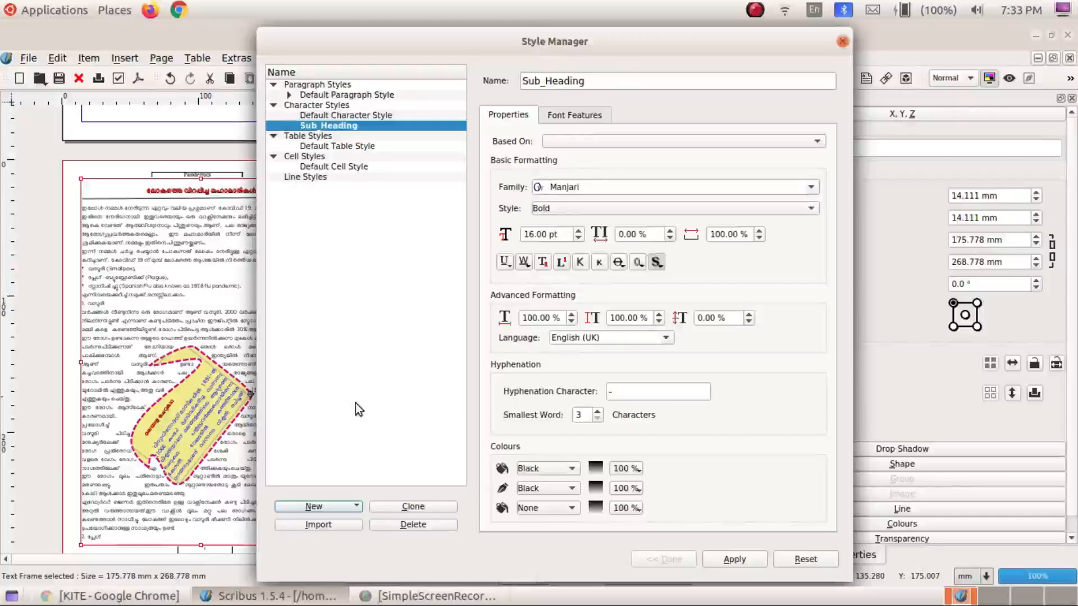
left_click(578, 475)
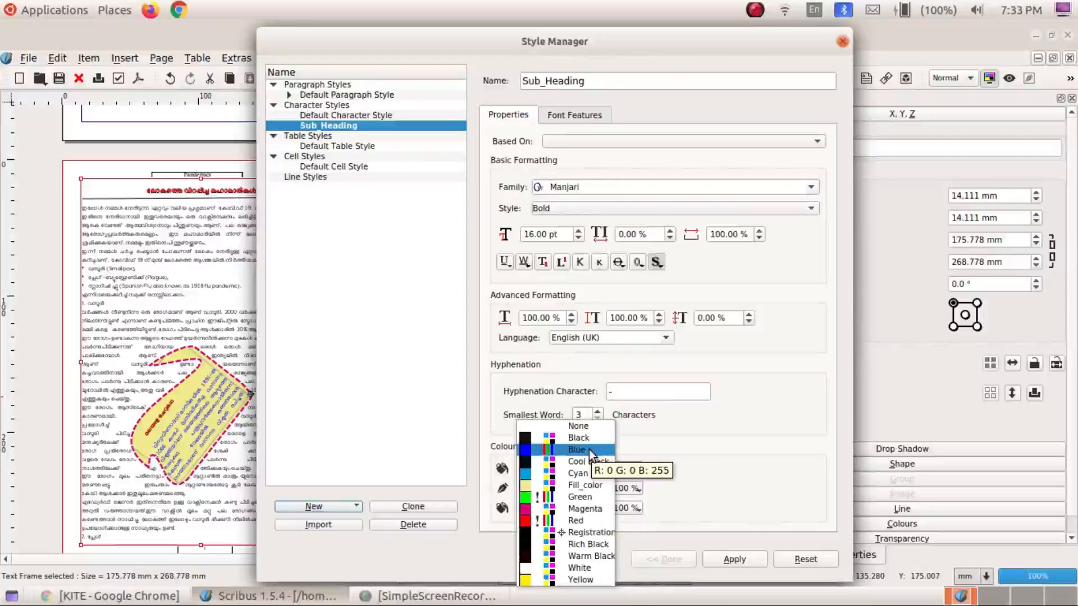
left_click(590, 451)
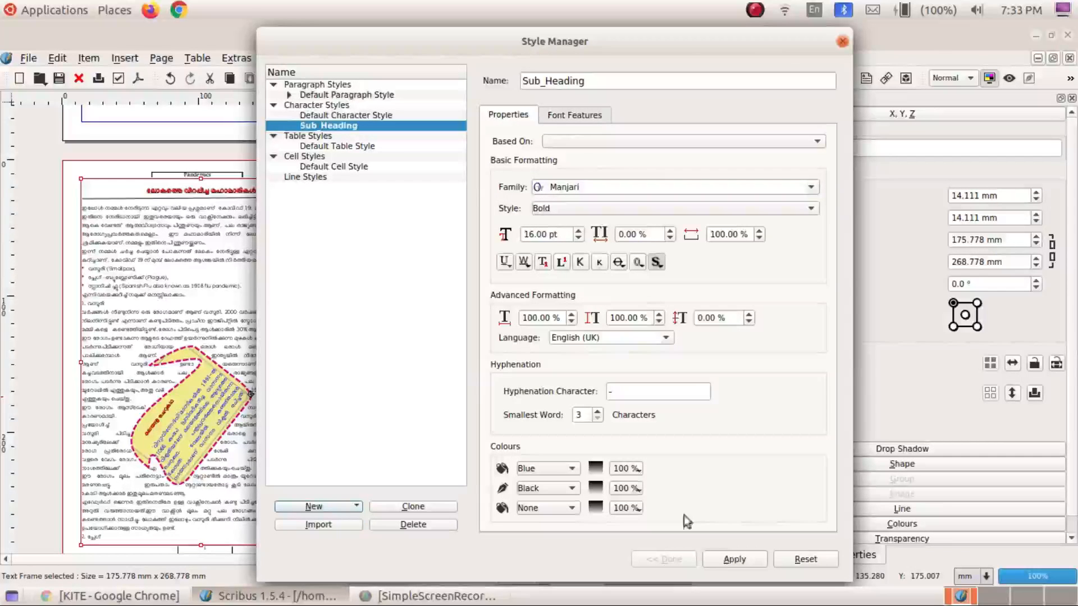
left_click(724, 555)
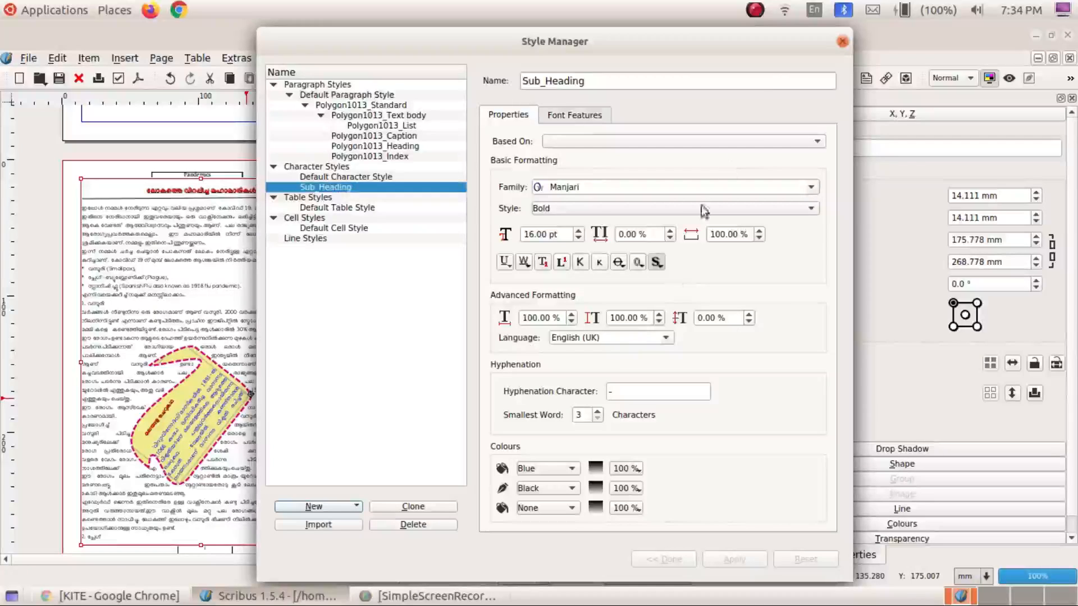
left_click(842, 42)
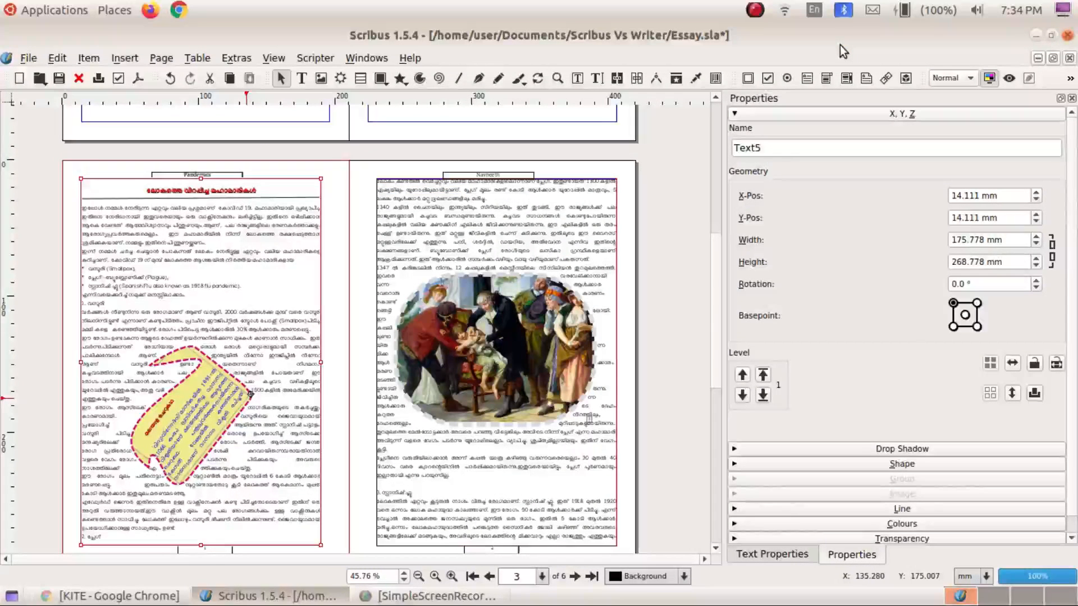
- Apply the Sub_Heading character style to the subheading numbered 1 in the main text frame on page 3
key("e")
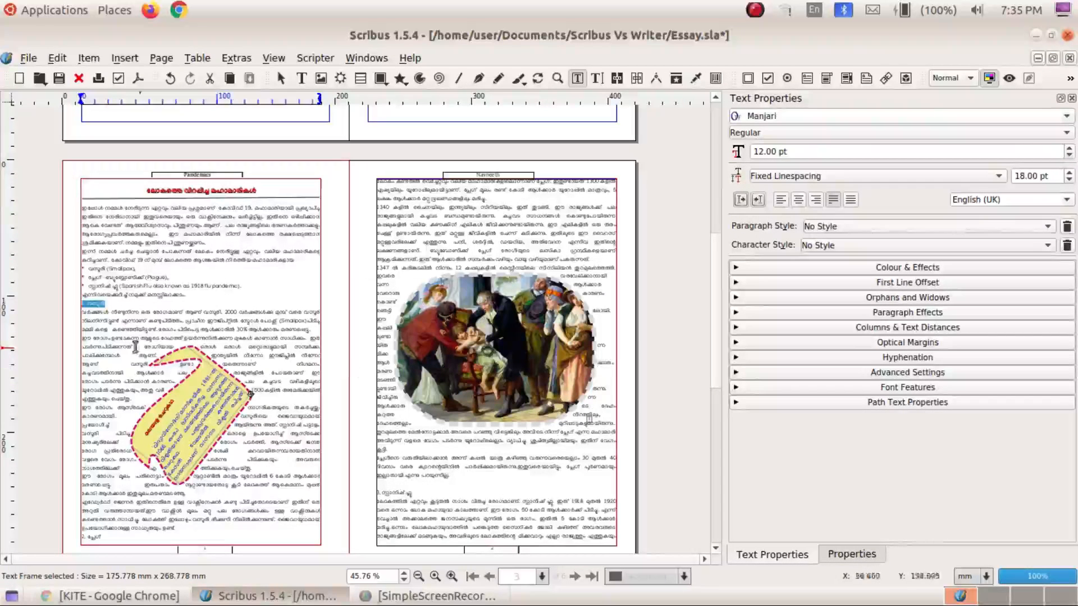
left_click(117, 310)
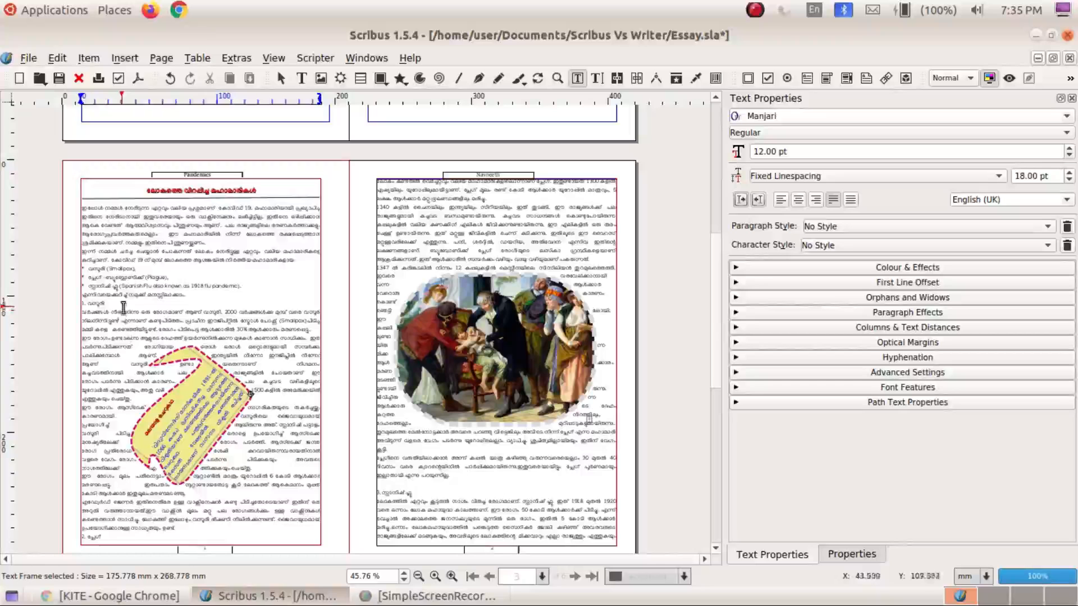
left_click_drag(116, 306, 80, 305)
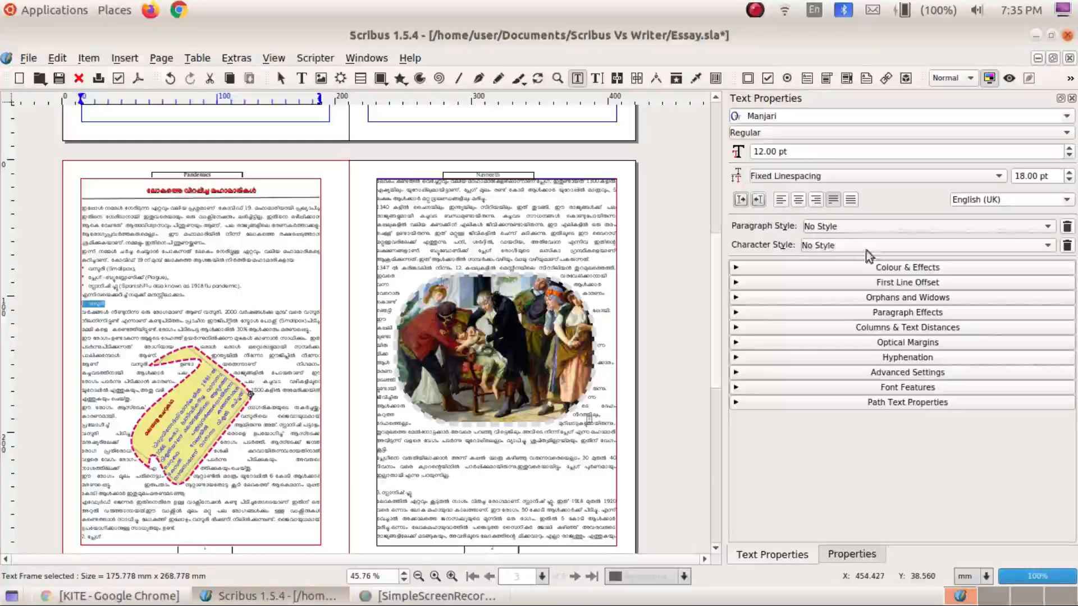
left_click(1048, 245)
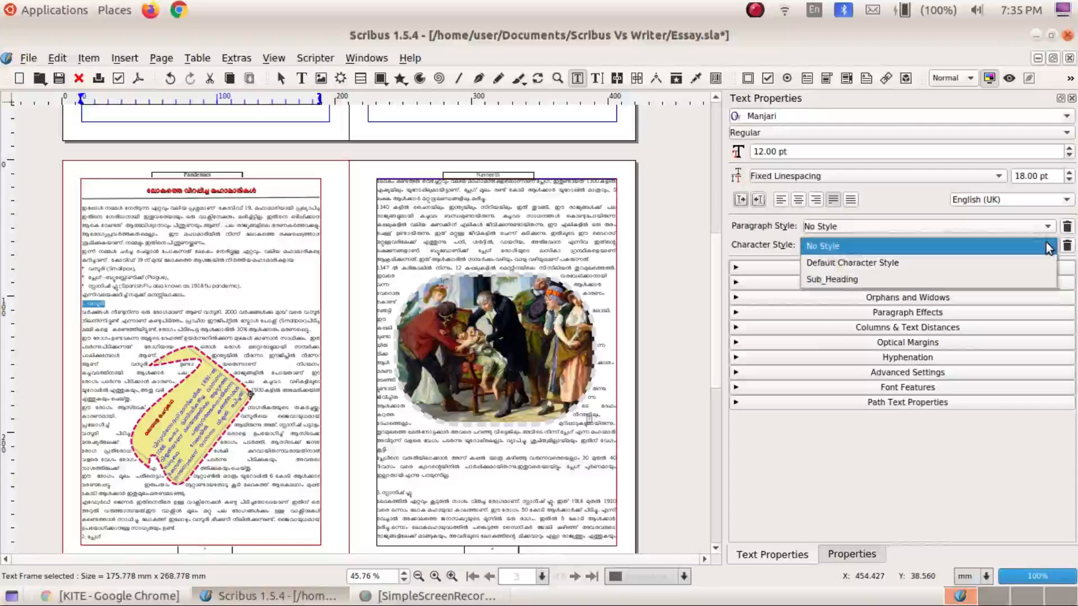
left_click(958, 278)
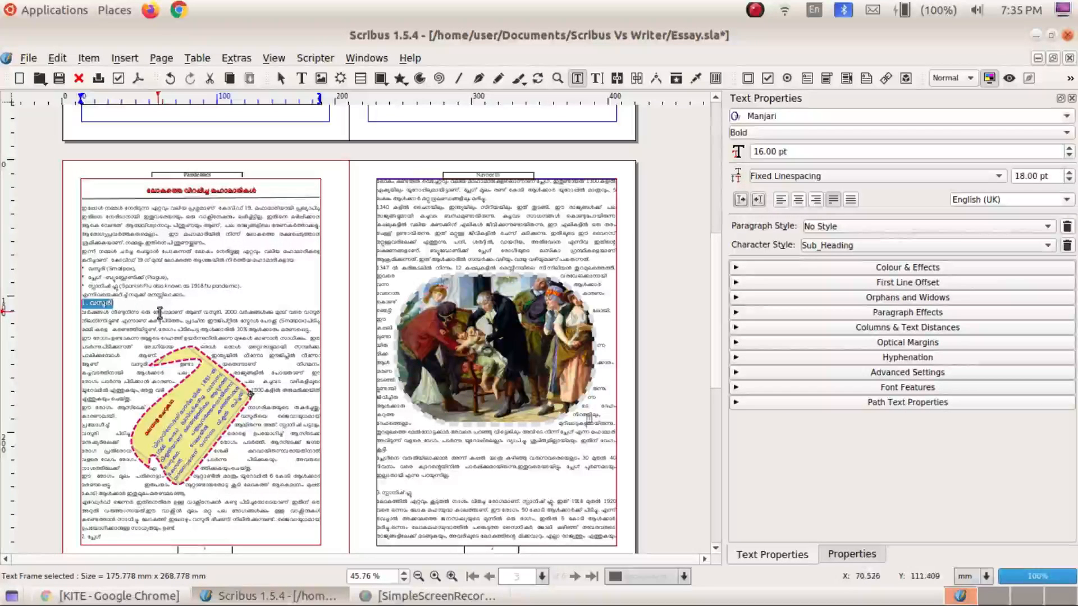
left_click(158, 313)
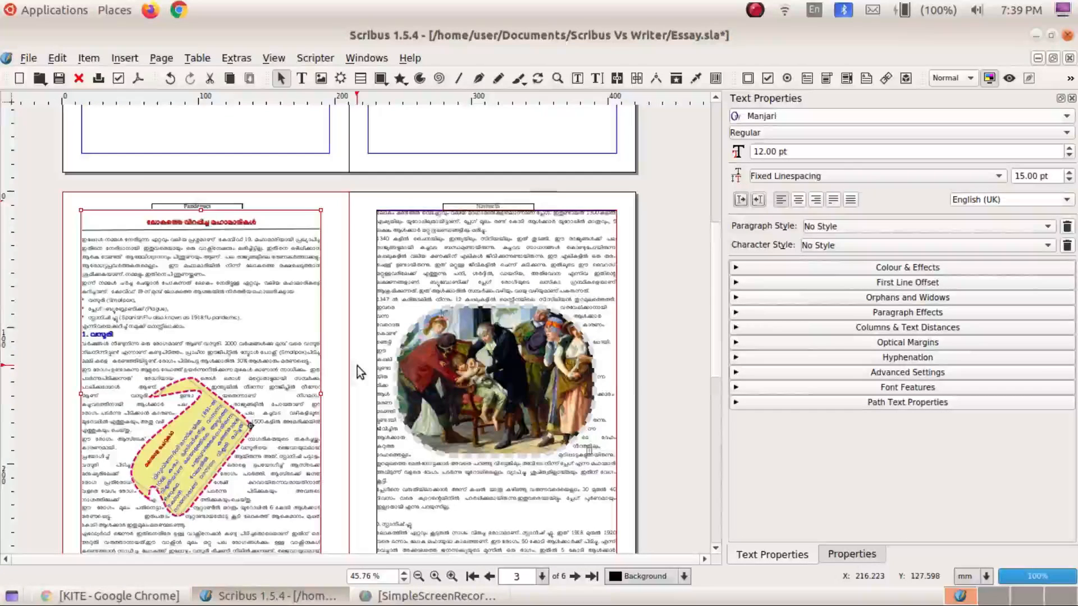
- Apply the Sub_Heading character style to the subheading numbered 2 on the last line of page 3's text frame
scroll(357, 366, "down", 3)
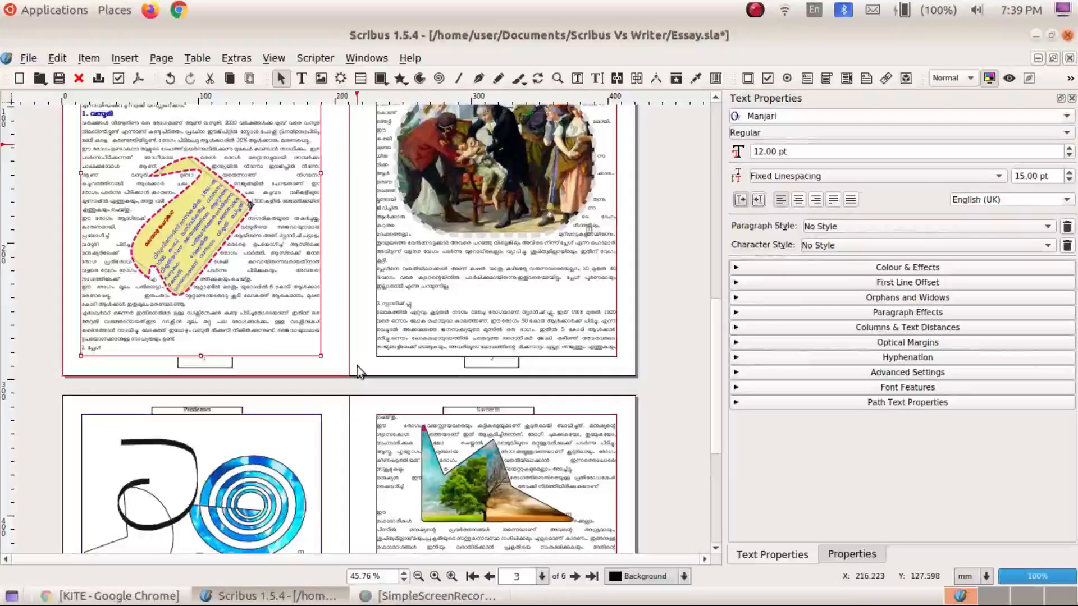
double_click(107, 348)
left_click_drag(106, 348, 72, 349)
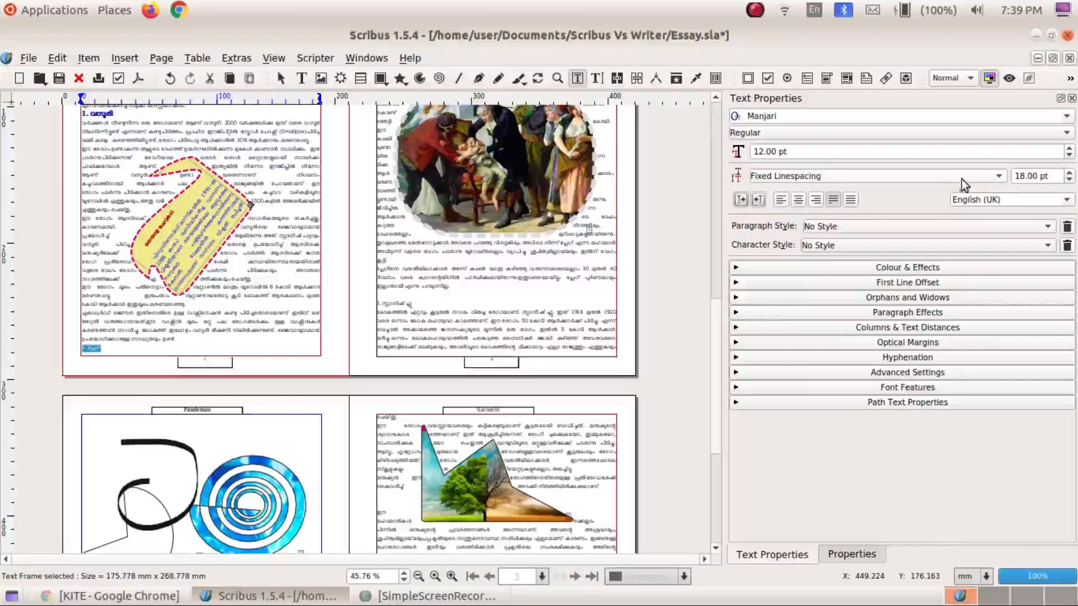
left_click(871, 245)
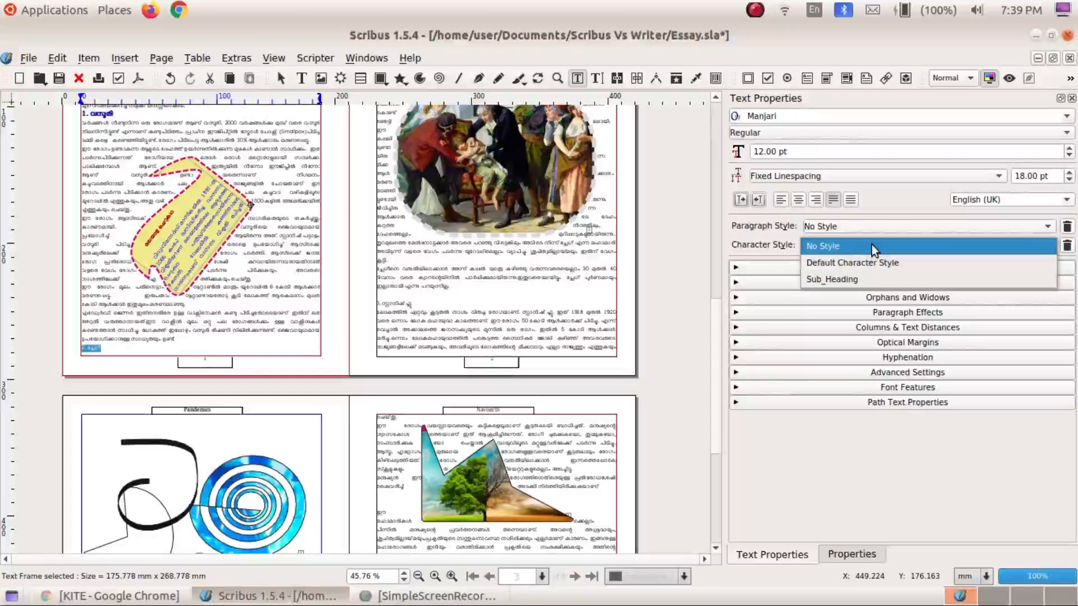
left_click(851, 277)
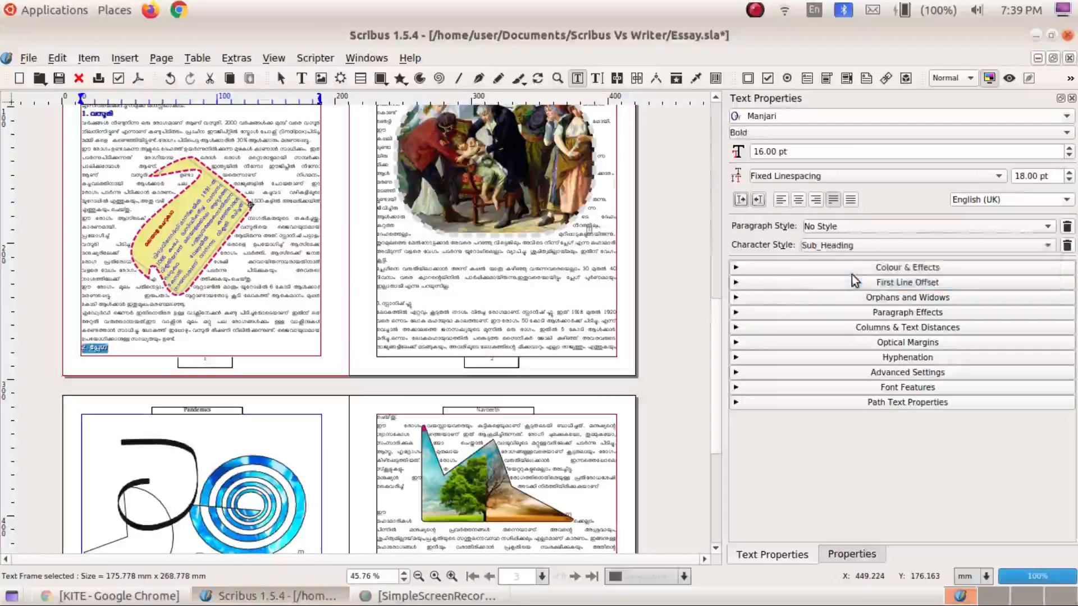
- Apply the Sub_Heading character style to the Spanish Flu subheading in the text frame on page 4
left_click(414, 304)
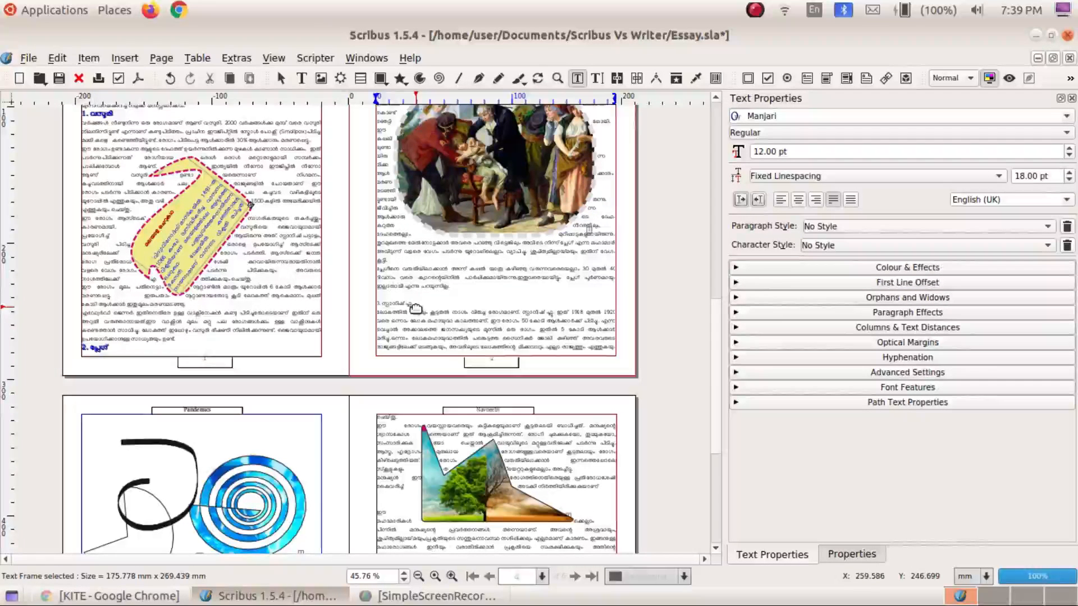
left_click_drag(414, 303, 376, 304)
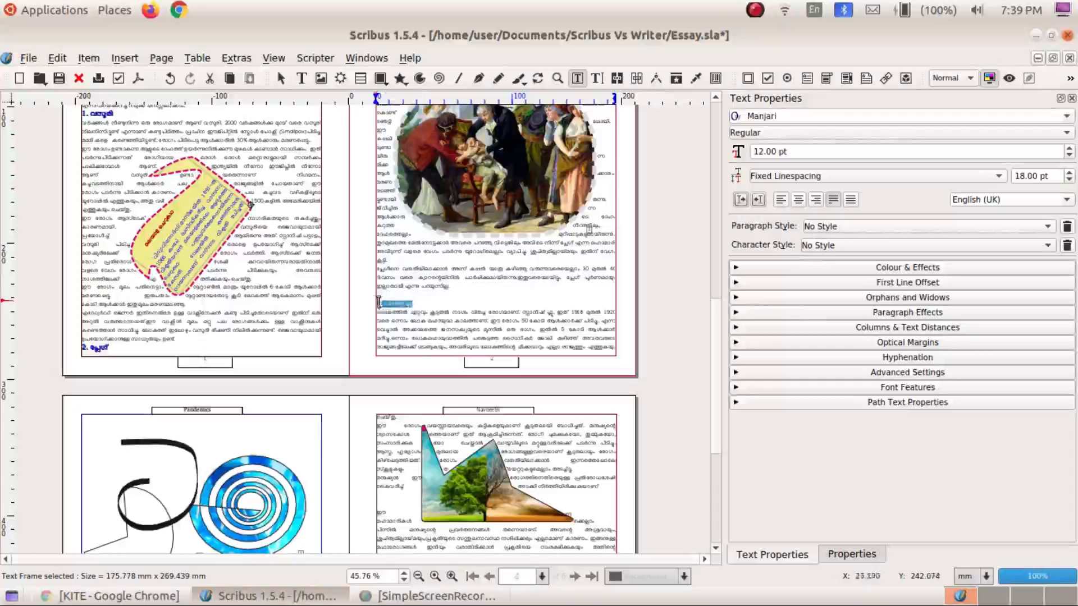
left_click(819, 247)
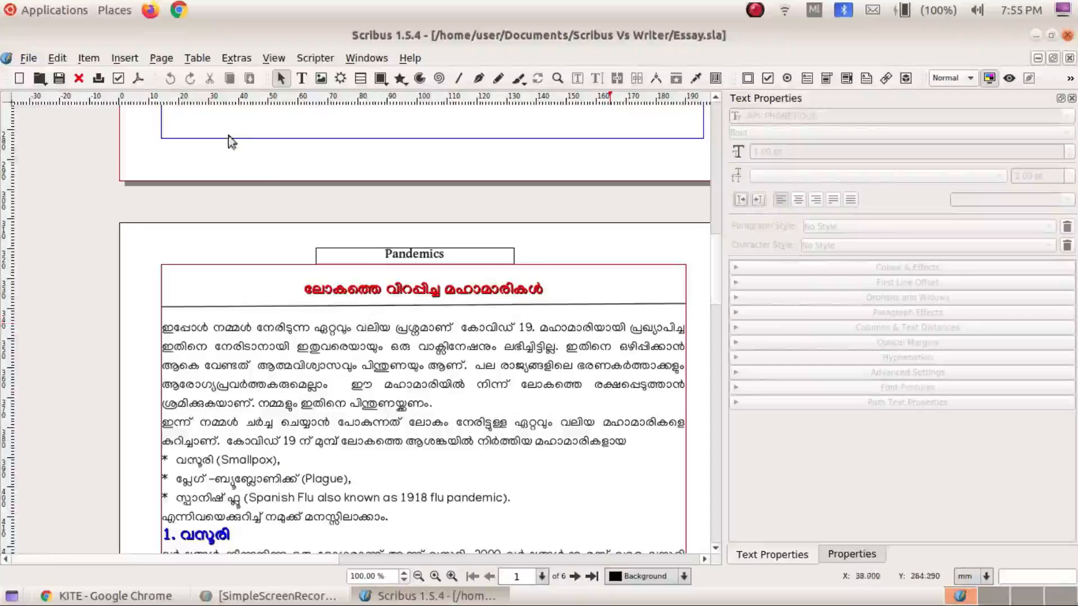
- Open the Default Paragraph Style for editing in the Style Manager and set its first line indent to 15 mm
left_click(59, 58)
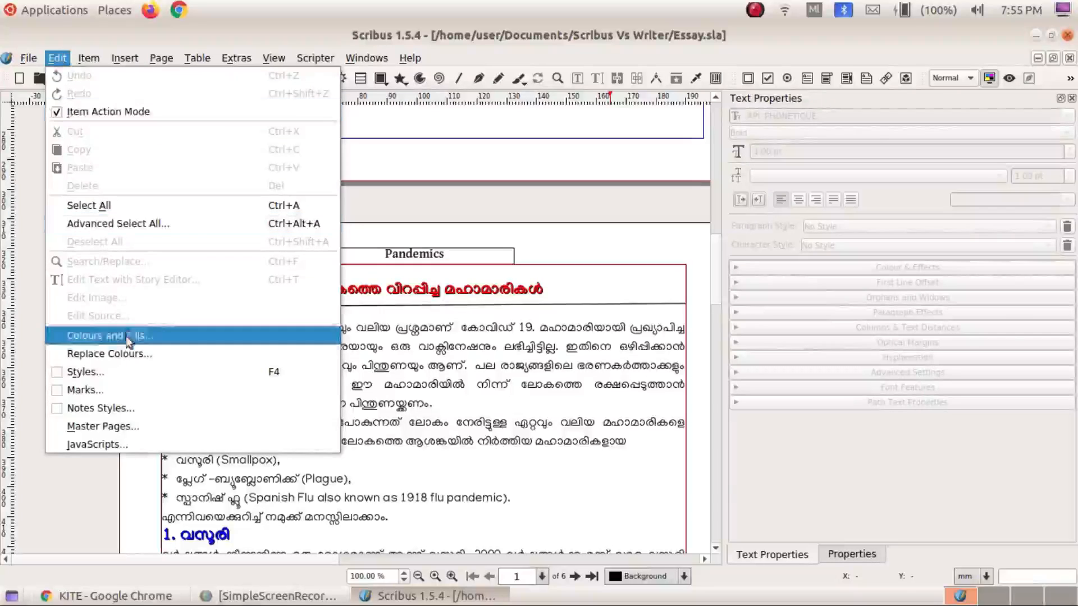
left_click(128, 368)
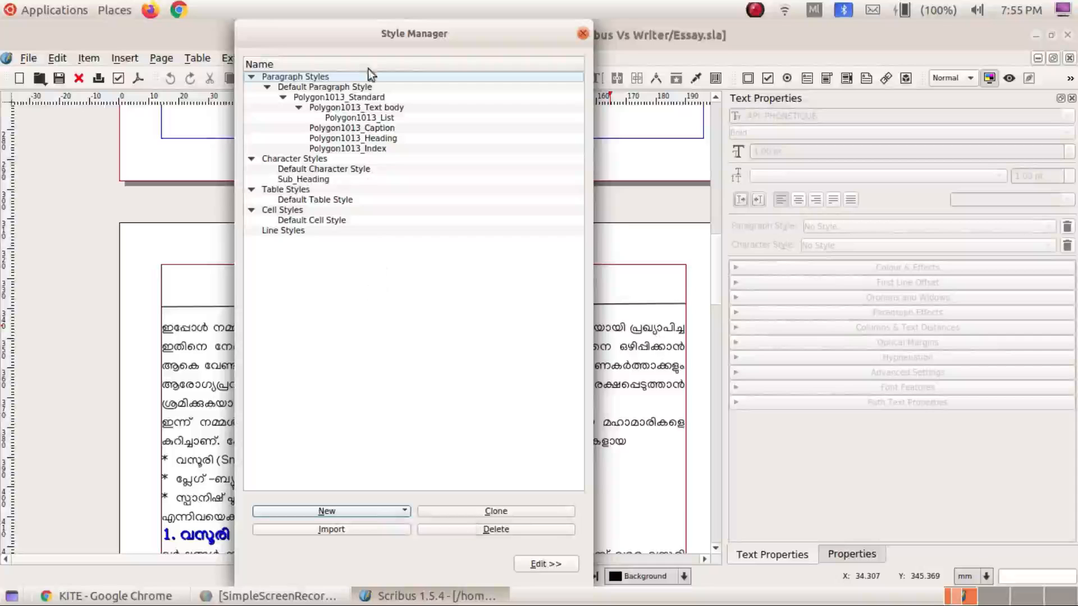
left_click(361, 88)
double_click(362, 88)
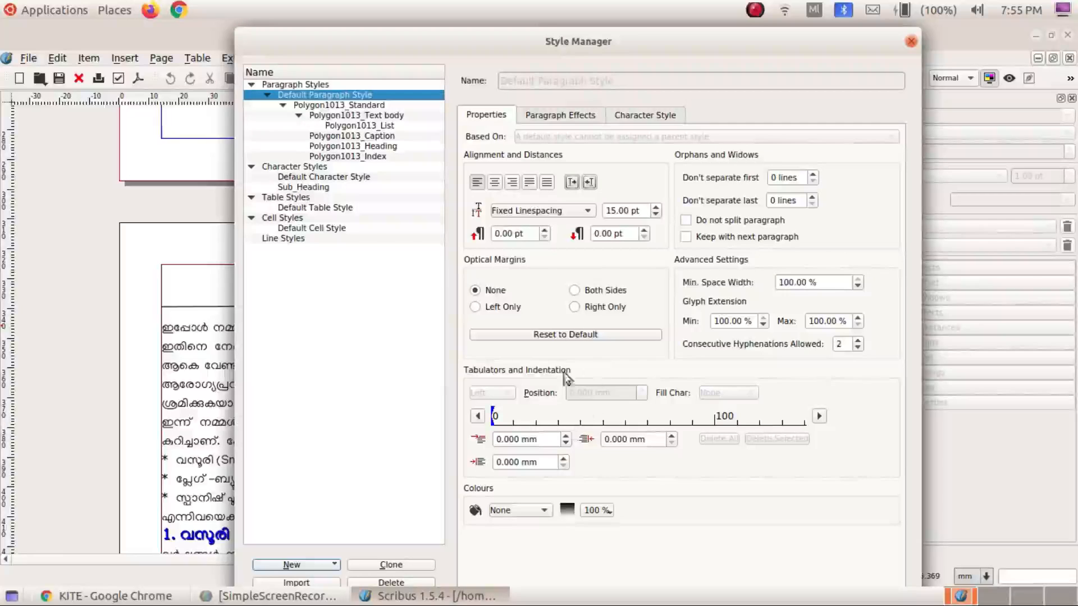
left_click(566, 437)
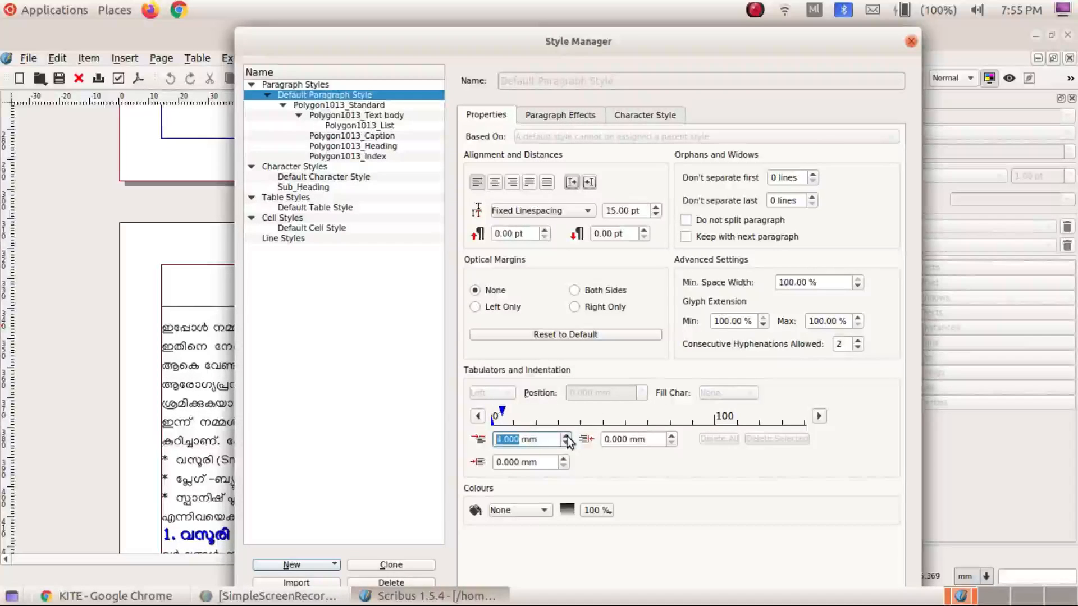
left_click(567, 438)
left_click(566, 437)
left_click(566, 437)
left_click(566, 436)
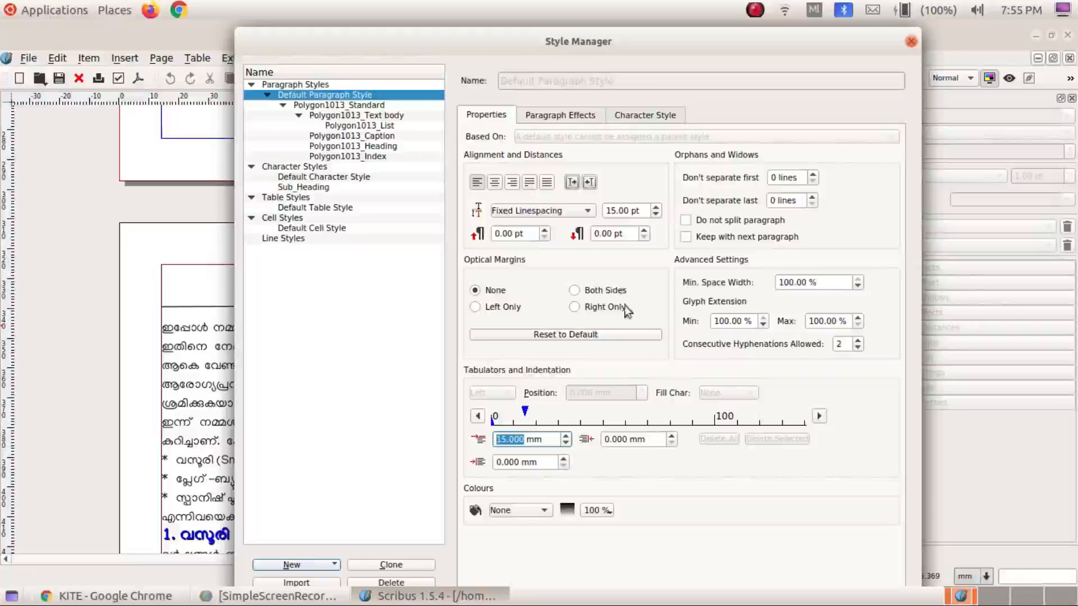
- Set the Default Paragraph Style's fixed line spacing to 20 pt and its alignment to justified
left_click(655, 208)
left_click(655, 208)
left_click(655, 207)
left_click(656, 207)
left_click(657, 207)
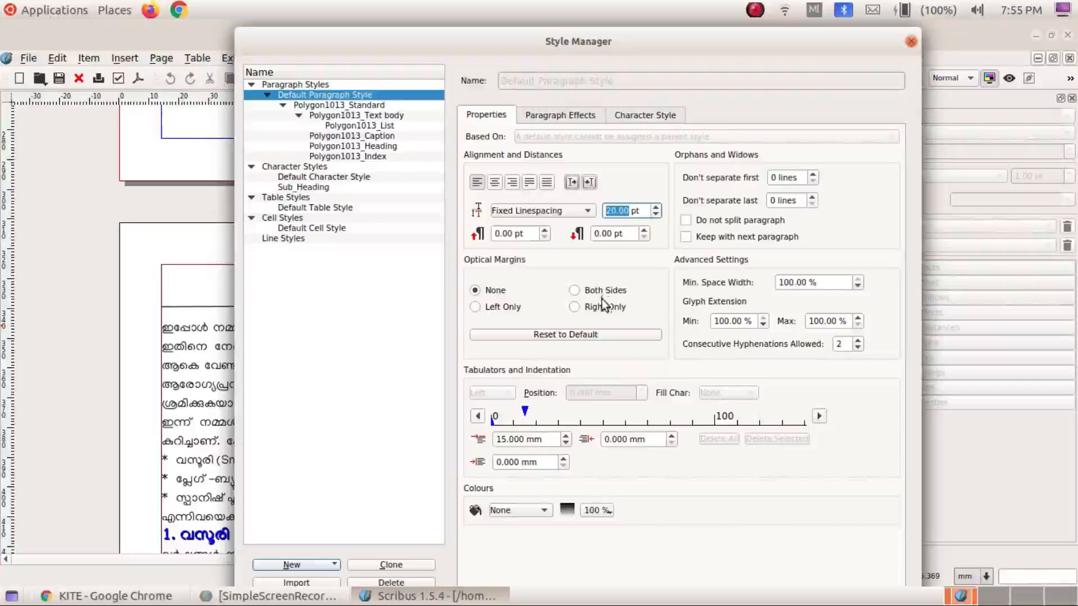
left_click(525, 187)
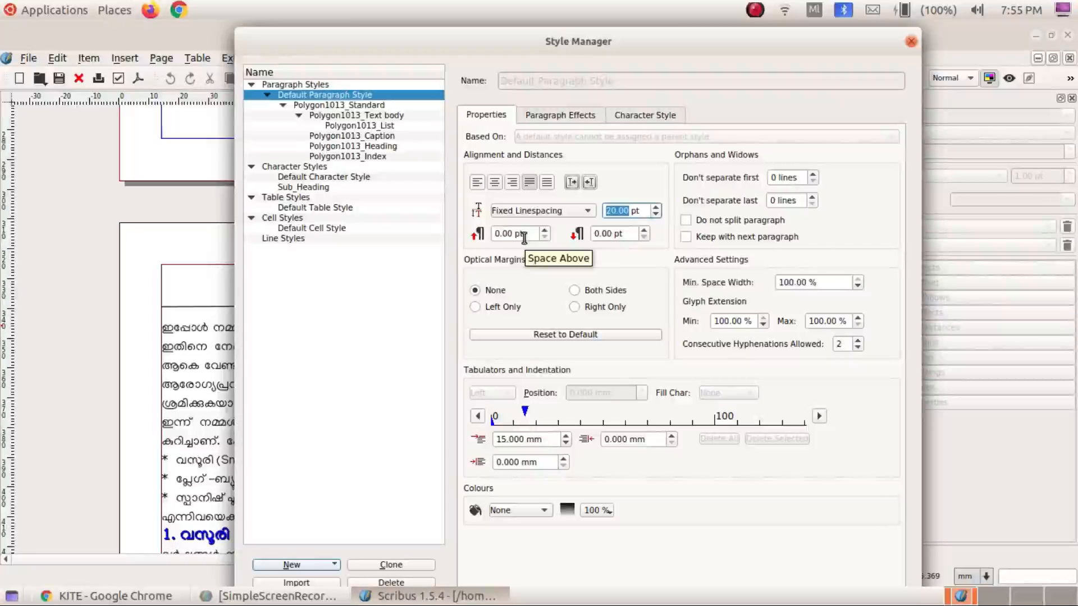
- Set the Default Paragraph Style's space above and space below to 2 pt each
left_click(545, 230)
left_click(545, 230)
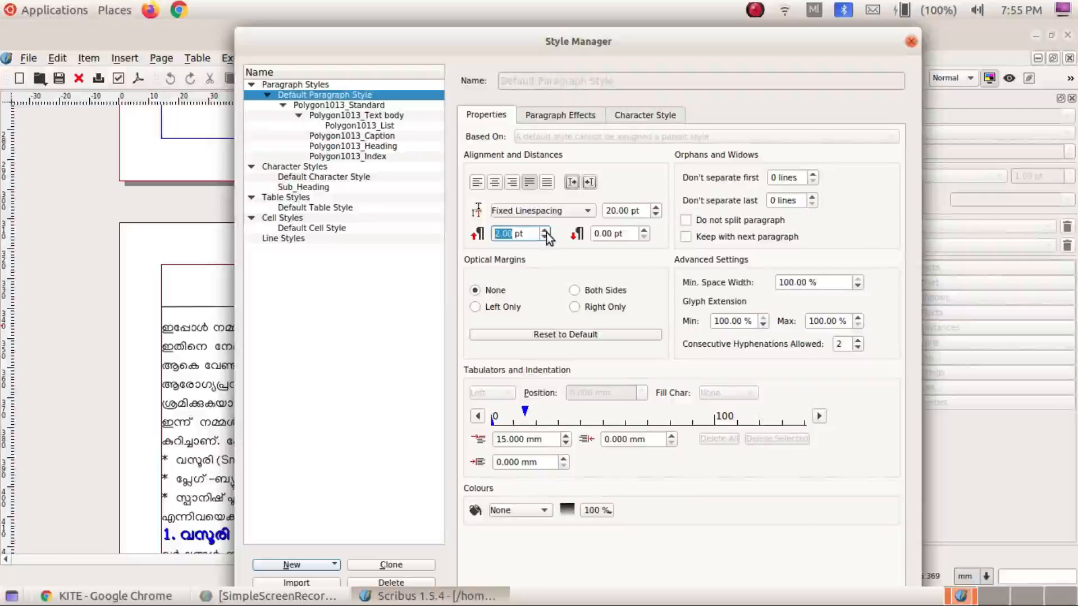
left_click(644, 230)
left_click(644, 230)
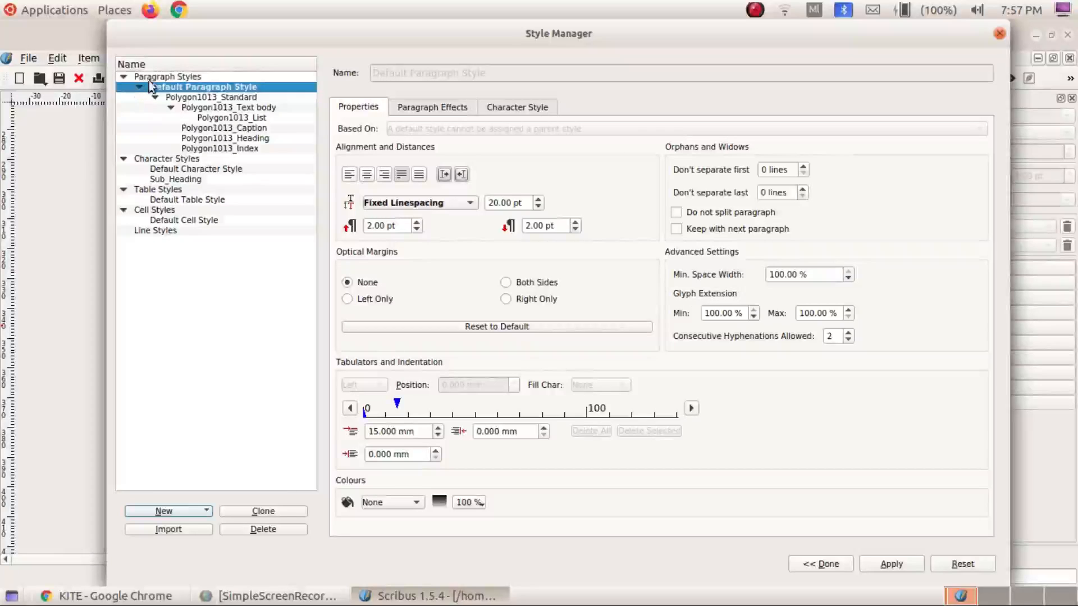
- Create a new paragraph style named N21
left_click(211, 512)
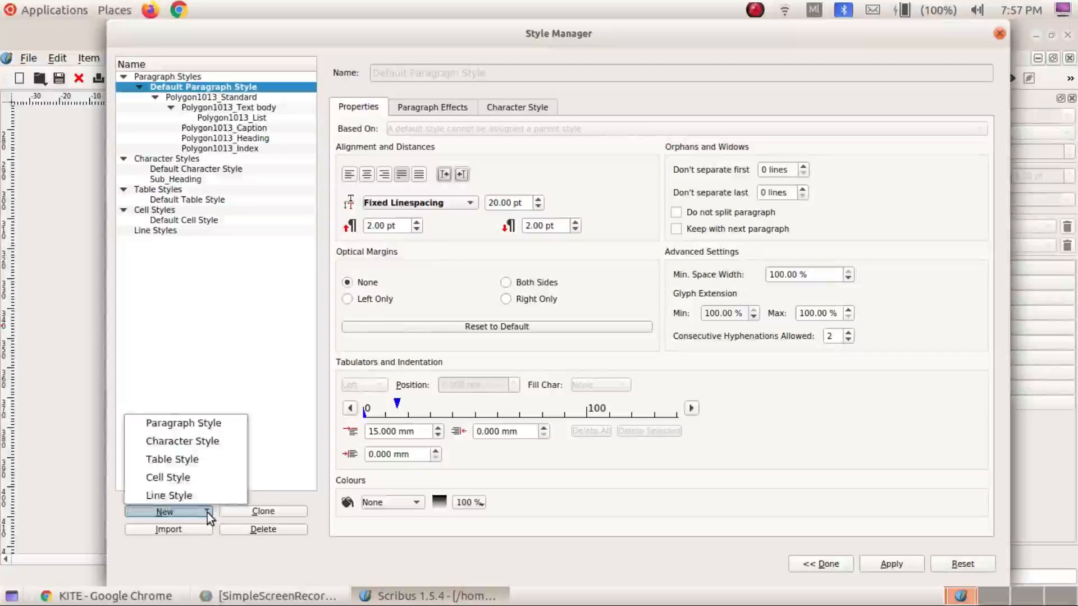
left_click(227, 424)
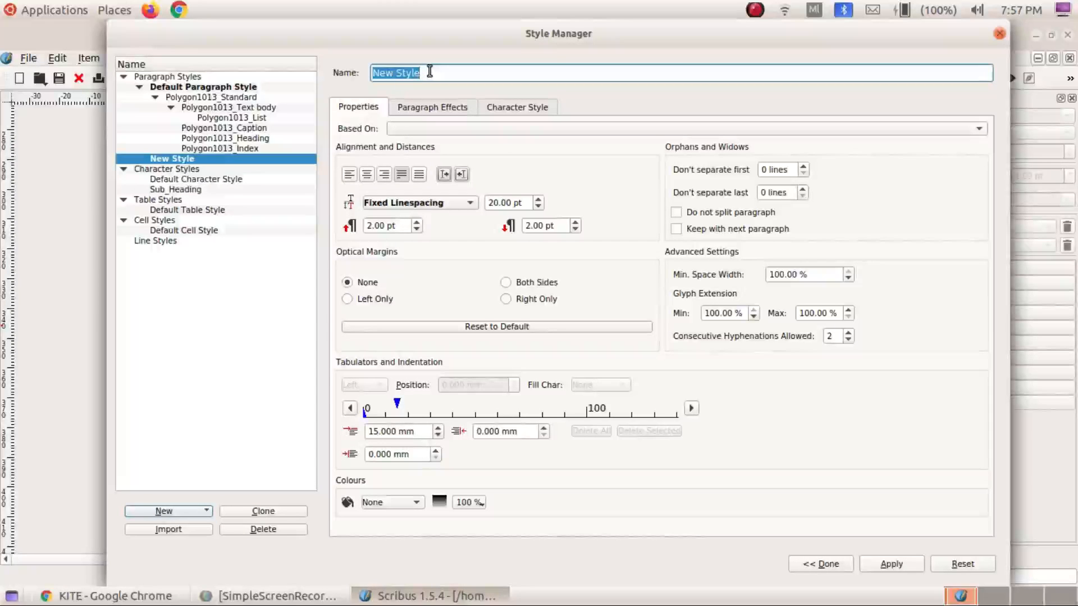
type("ഉപ")
key("BackSpace")
key("BackSpace")
key("super+space")
type("N")
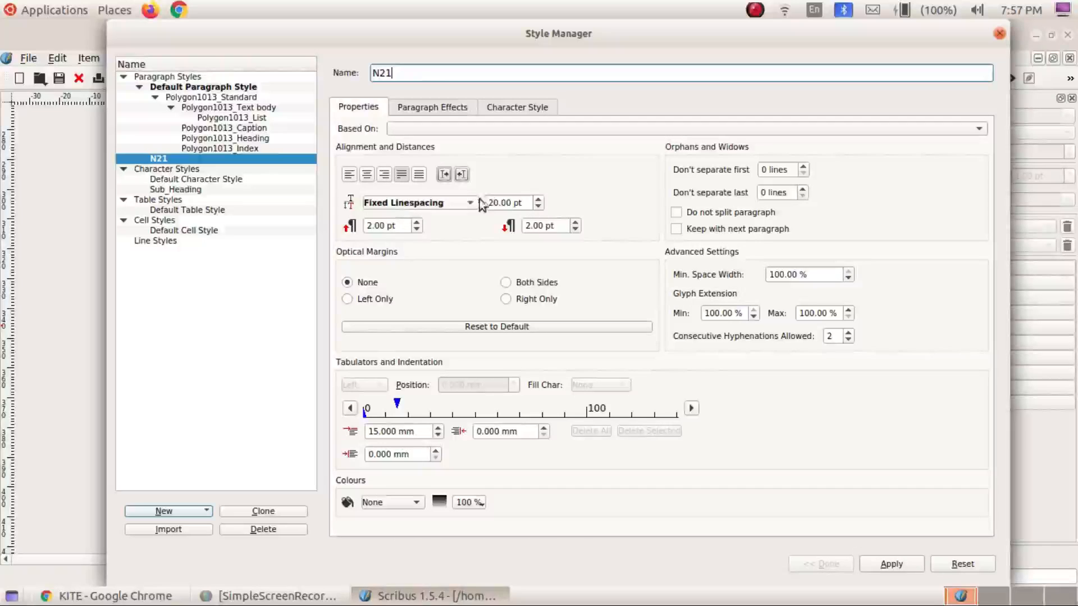
- Give the N21 style 21 pt line spacing and a 20 mm first line indent, then apply it and close the Style Manager
left_click(538, 200)
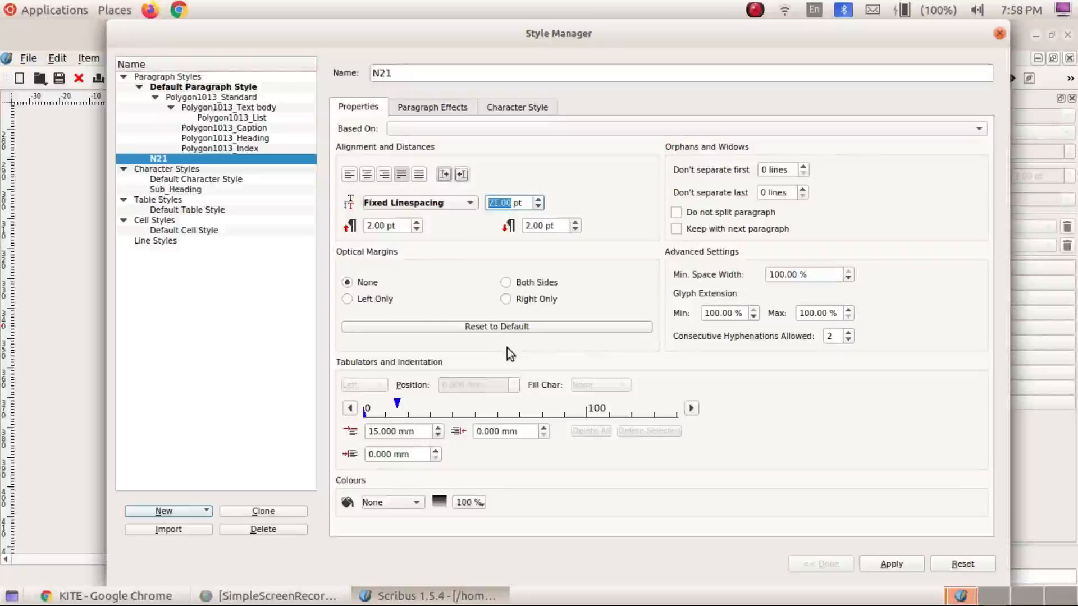
left_click(438, 429)
left_click(437, 428)
left_click(438, 429)
left_click(437, 429)
left_click(438, 429)
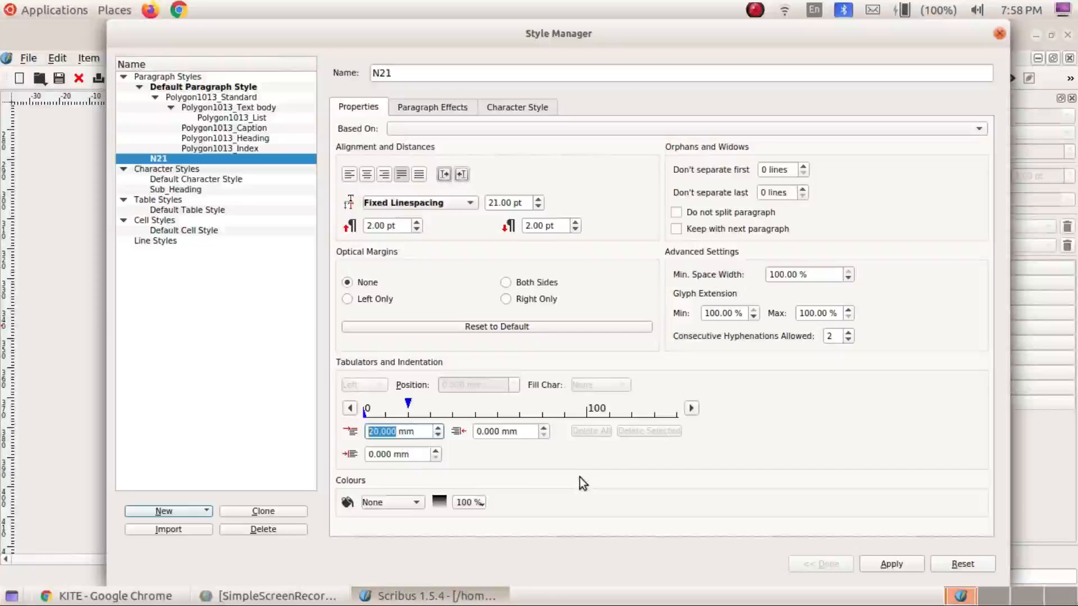
left_click(891, 565)
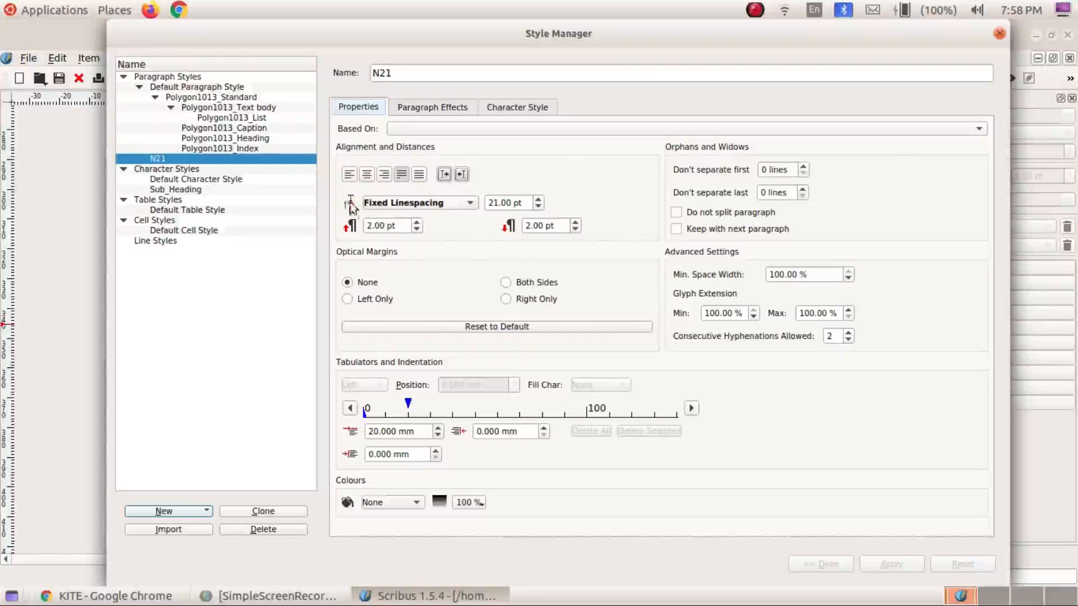
left_click(998, 34)
left_click(58, 59)
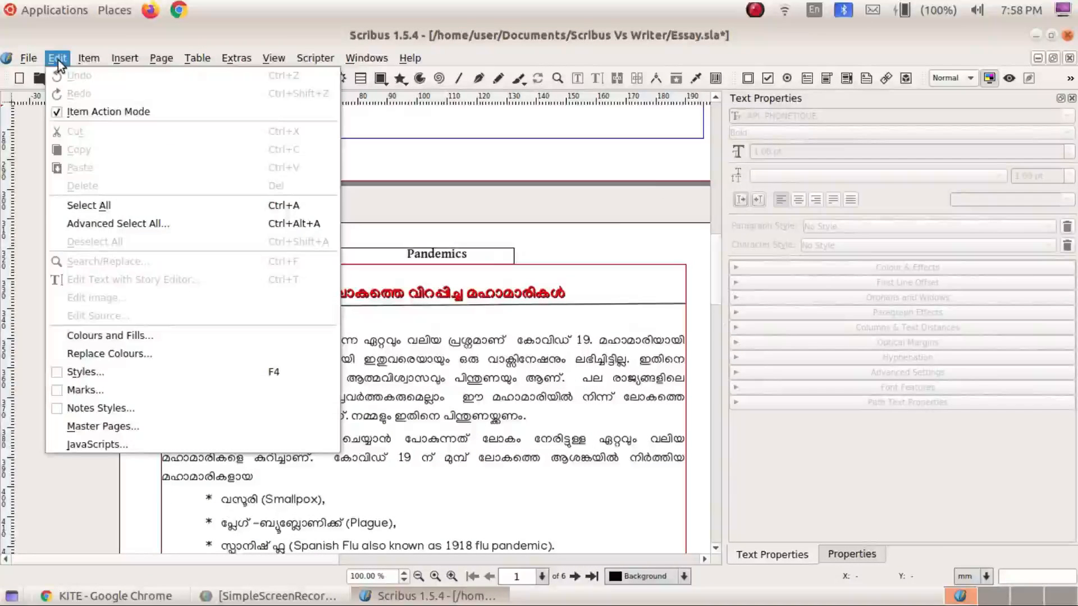
left_click(121, 370)
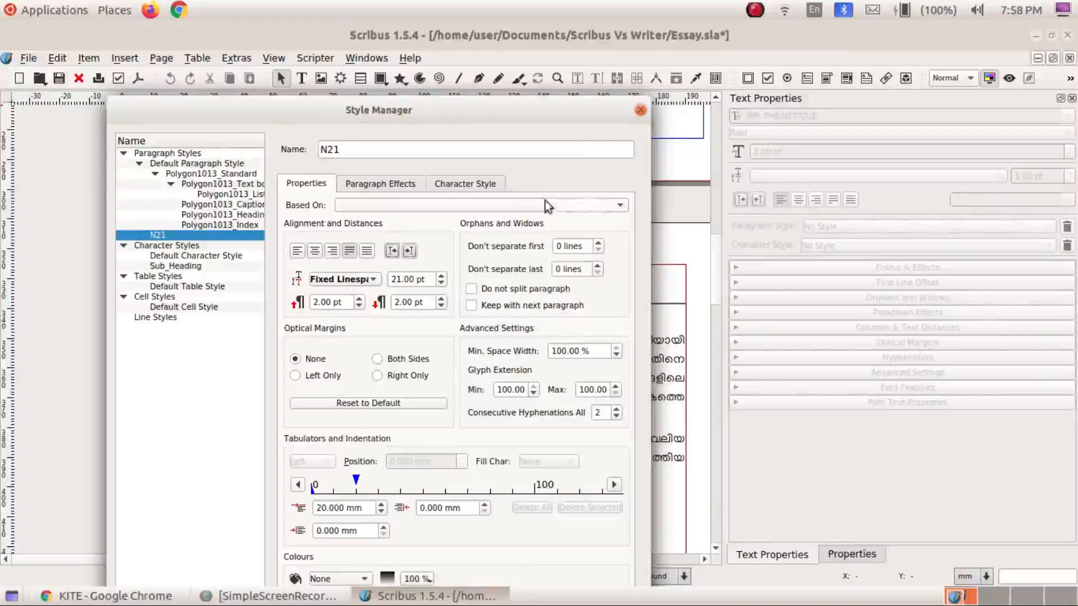
left_click(641, 110)
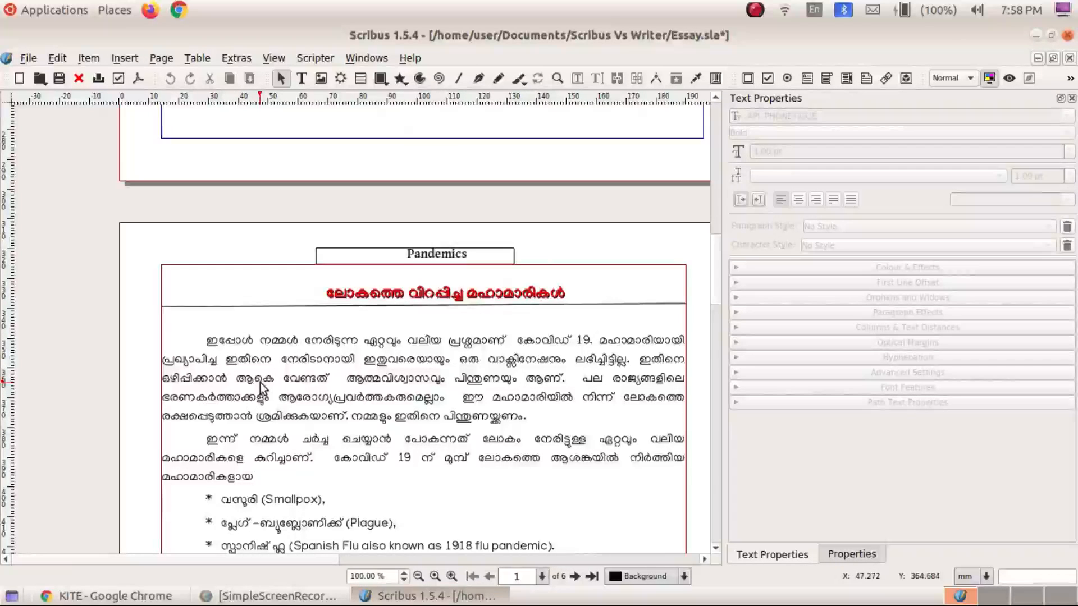
- Set the Default Paragraph Style's first line indent back to 0 mm in the Style Manager
scroll(261, 382, "down", 5)
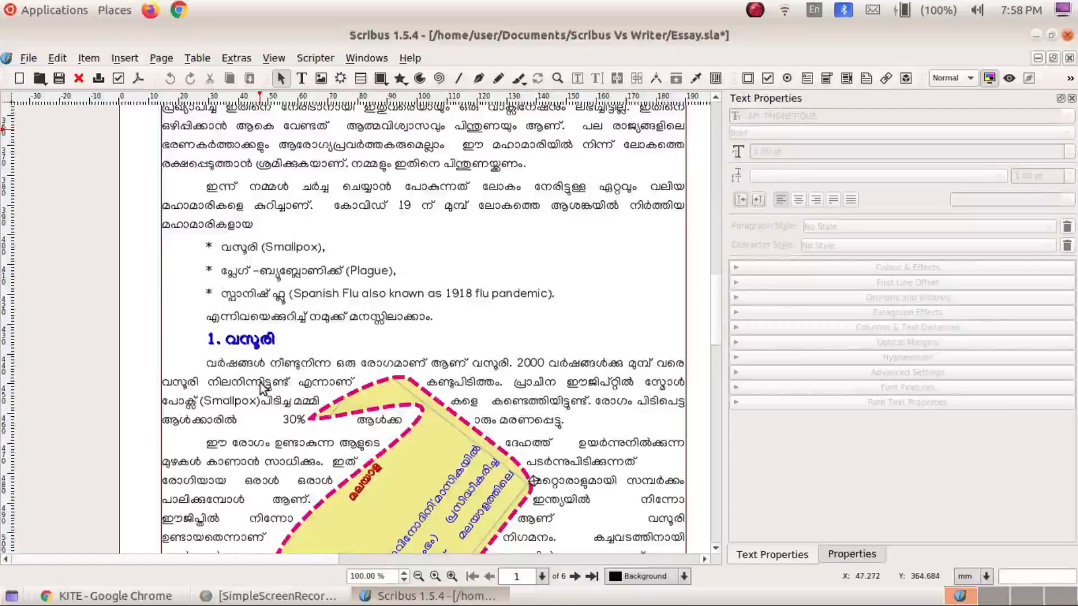
scroll(261, 388, "up", 4)
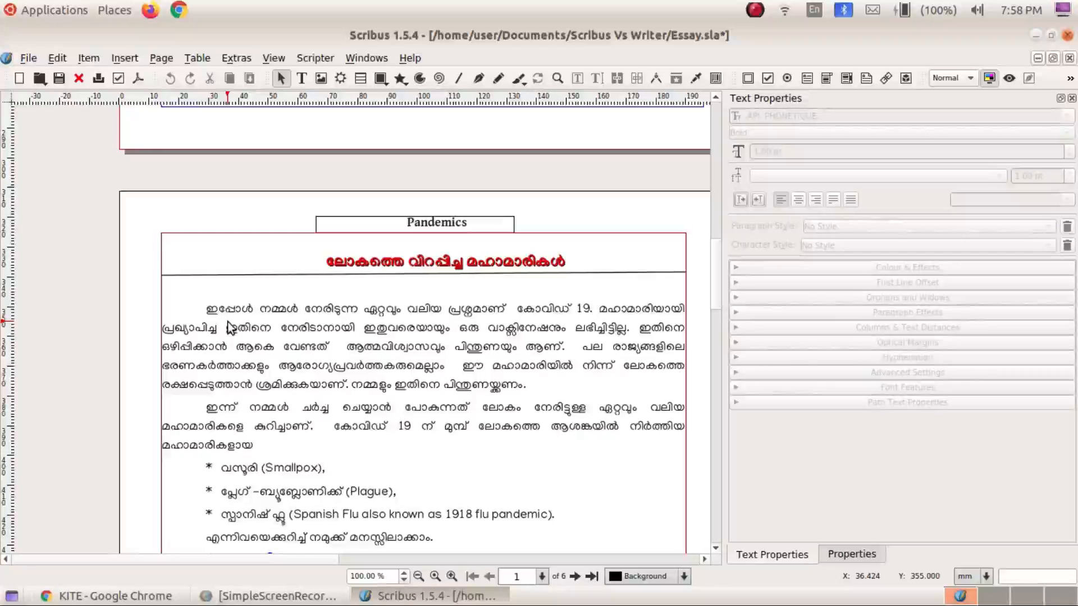
left_click(58, 58)
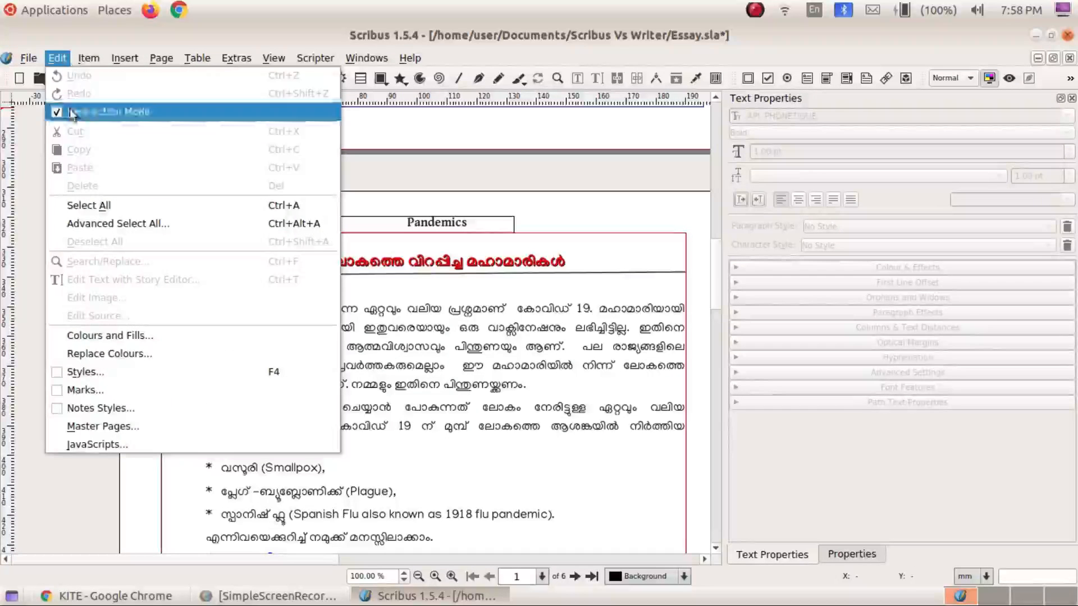
left_click(112, 377)
left_click(177, 87)
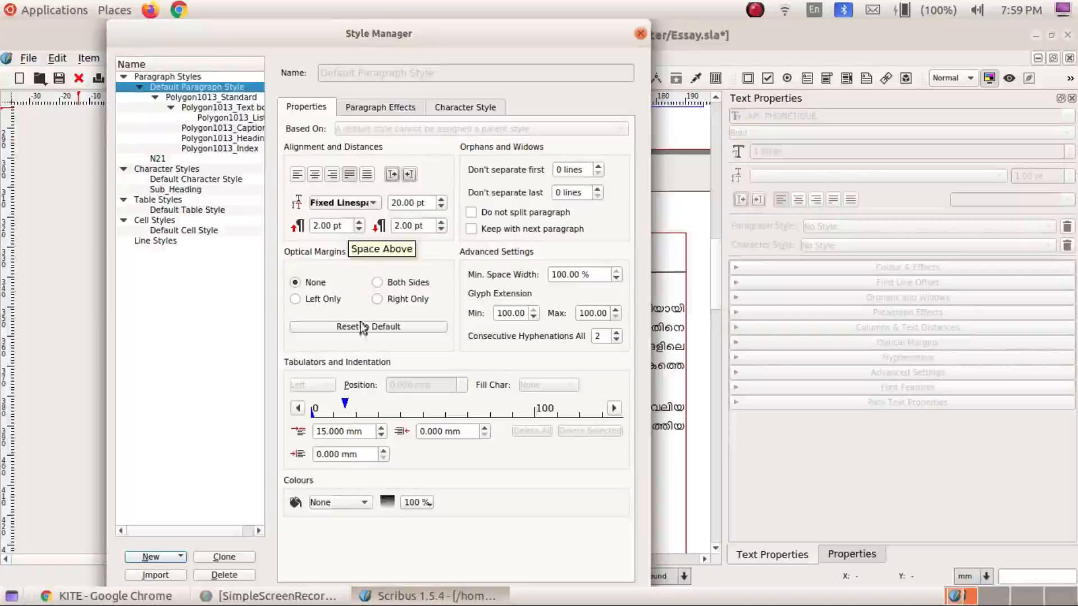
left_click(325, 434)
key("BackSpace")
key("BackSpace")
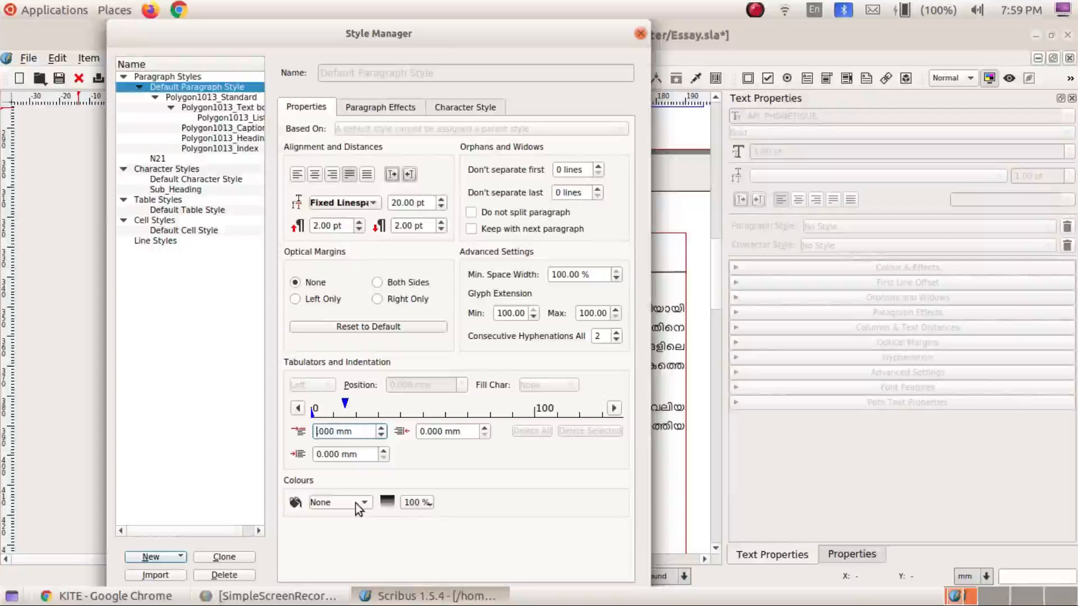
type("0.")
key("Tab")
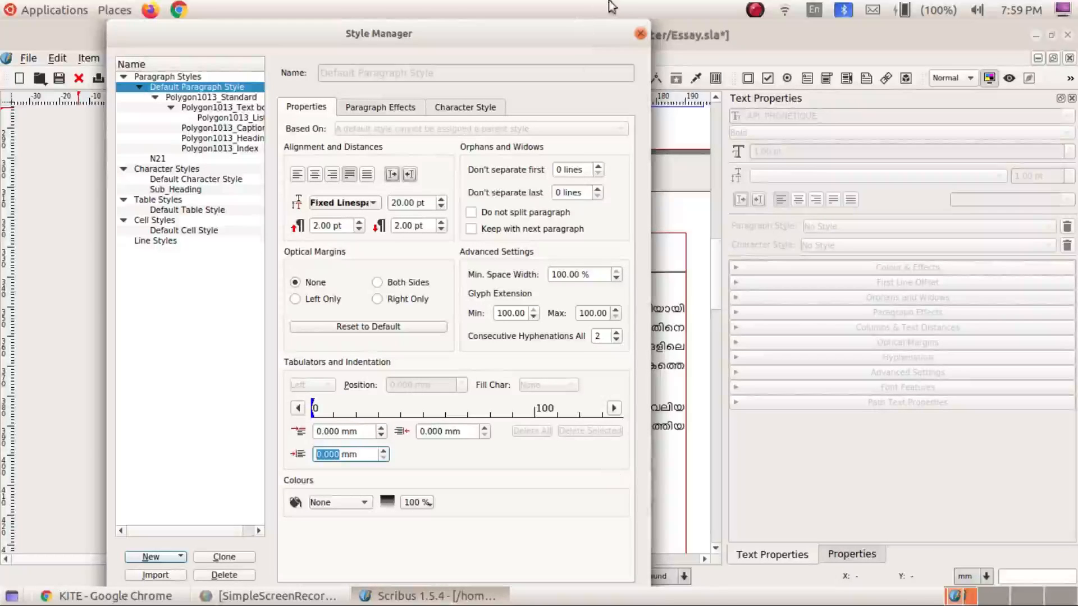
- Resize the Style Manager window, apply the Default Paragraph Style change and close the window
right_click(587, 31)
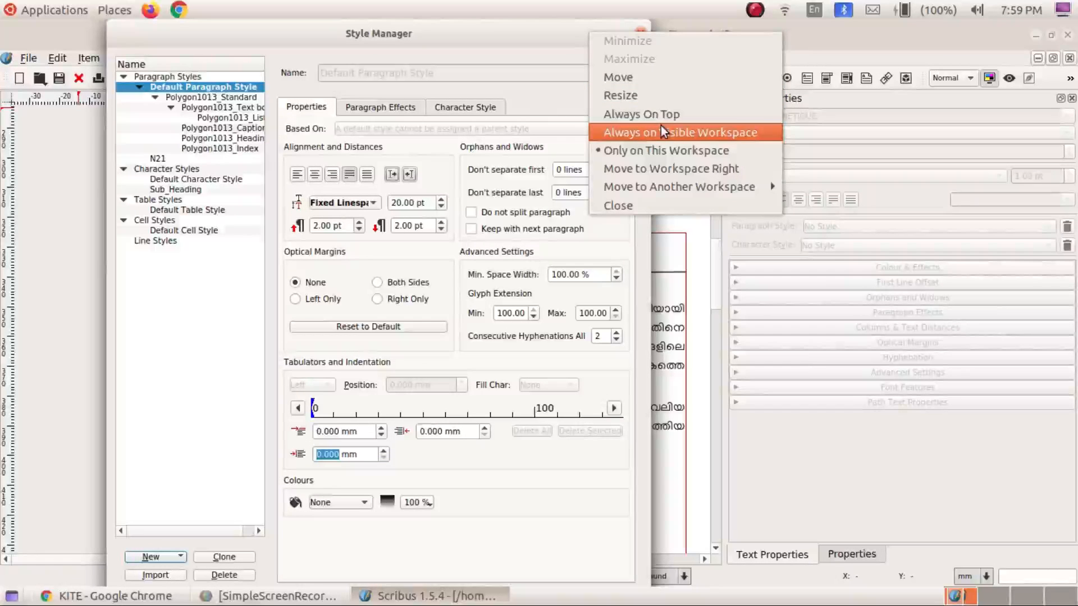
left_click(668, 96)
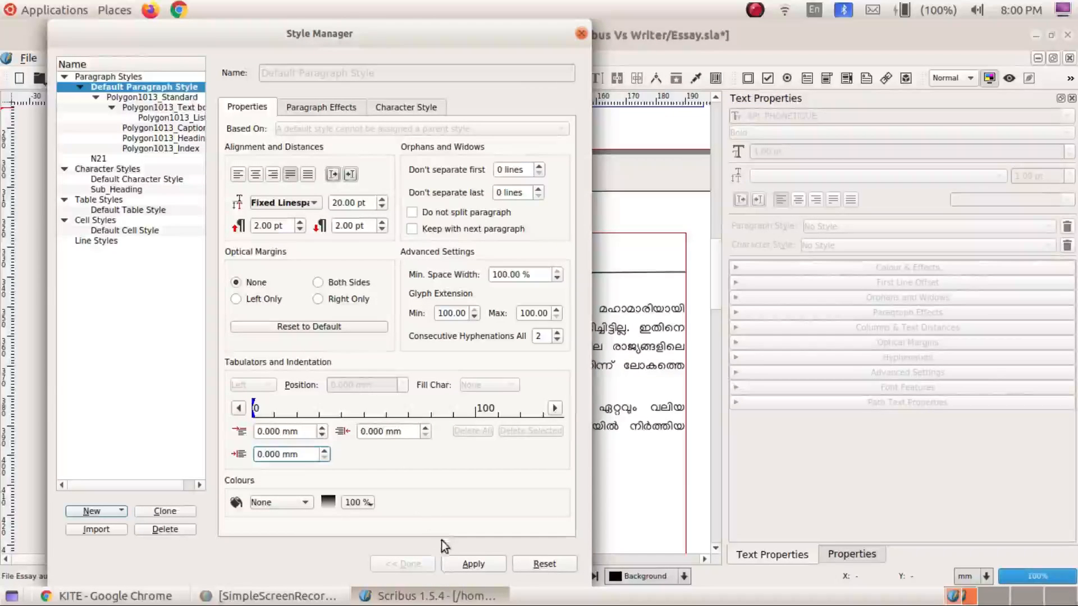
left_click(459, 564)
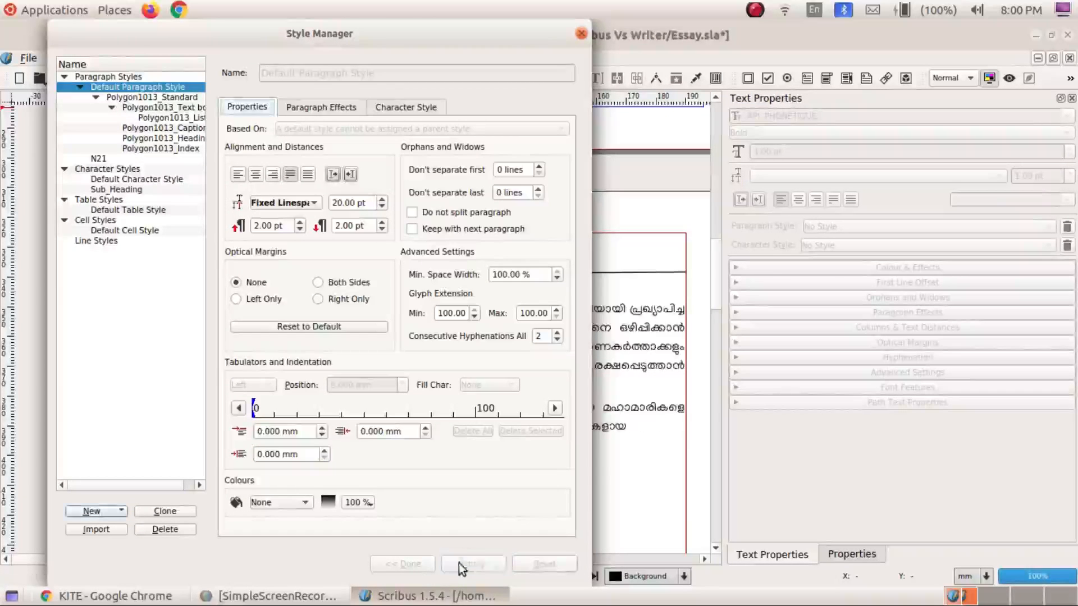
left_click(580, 35)
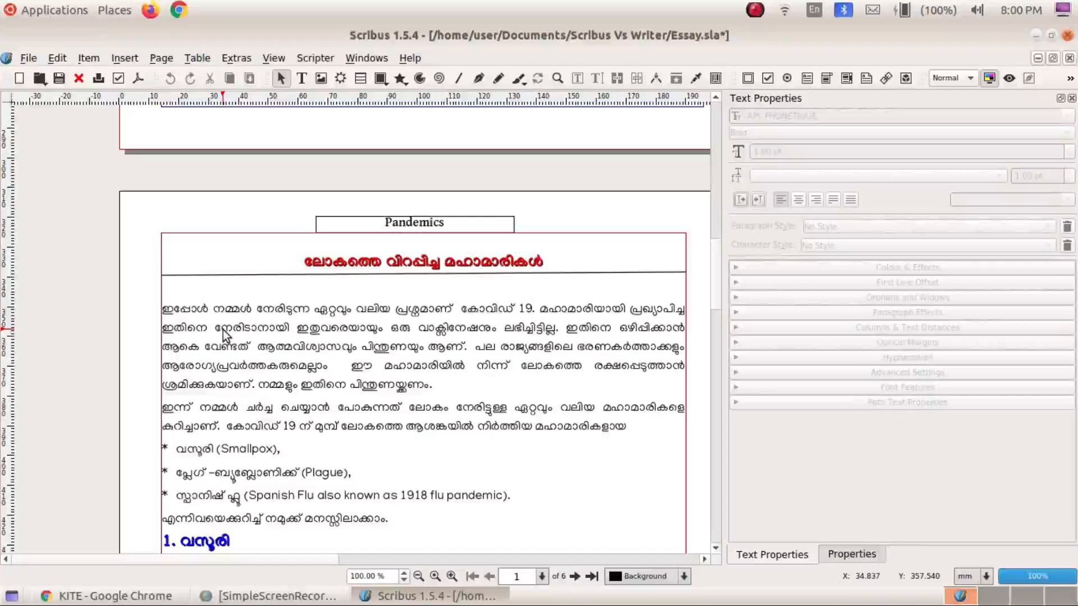
- Try applying the N21 paragraph style to the first body paragraph below the essay title, keeping No Style as its character style
left_click(185, 311)
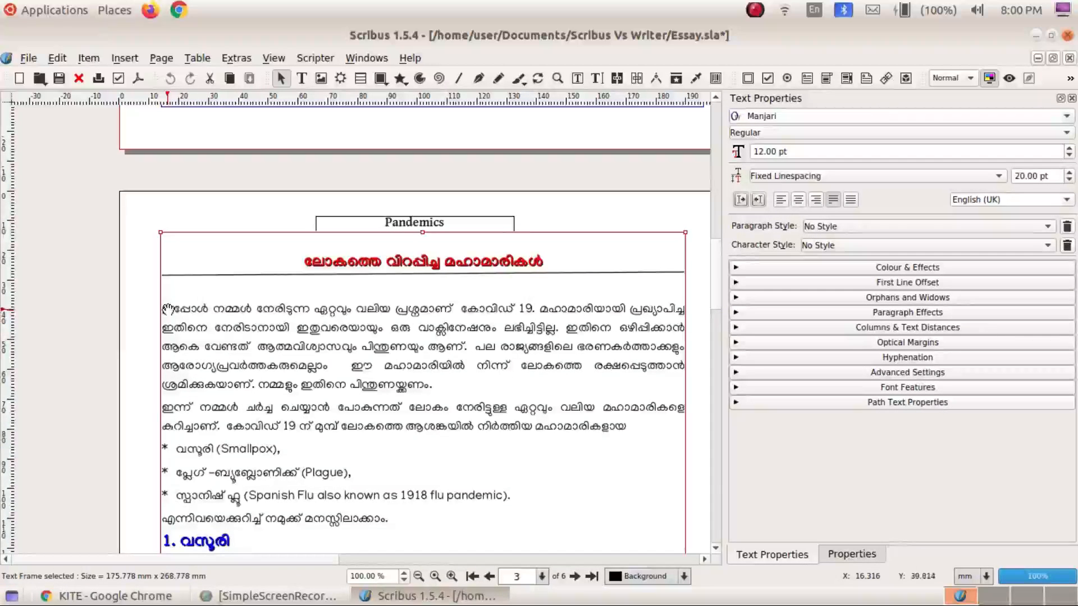
double_click(168, 311)
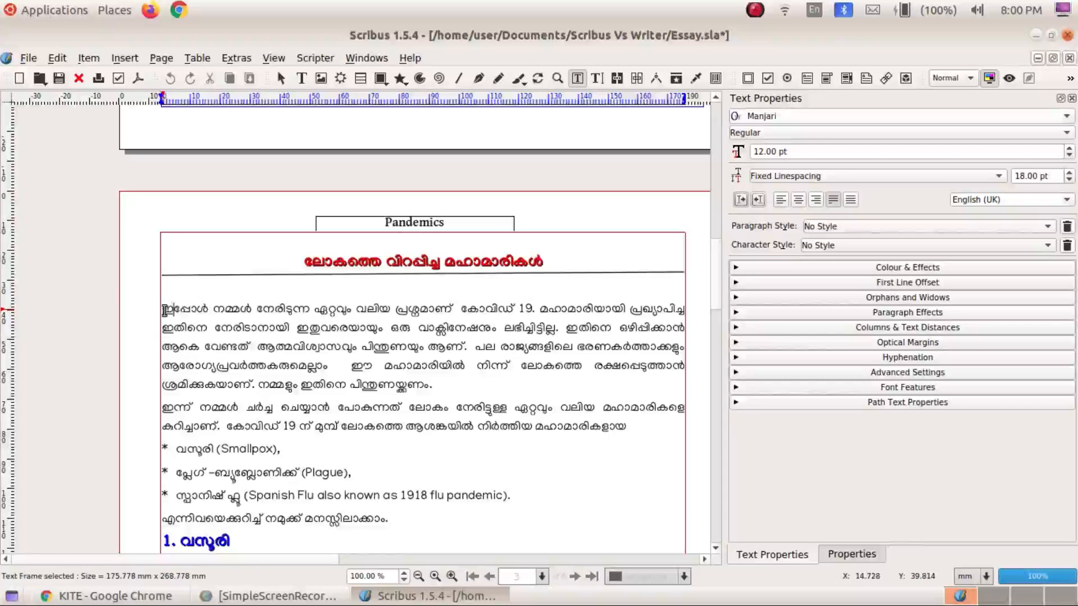
left_click_drag(164, 311, 456, 388)
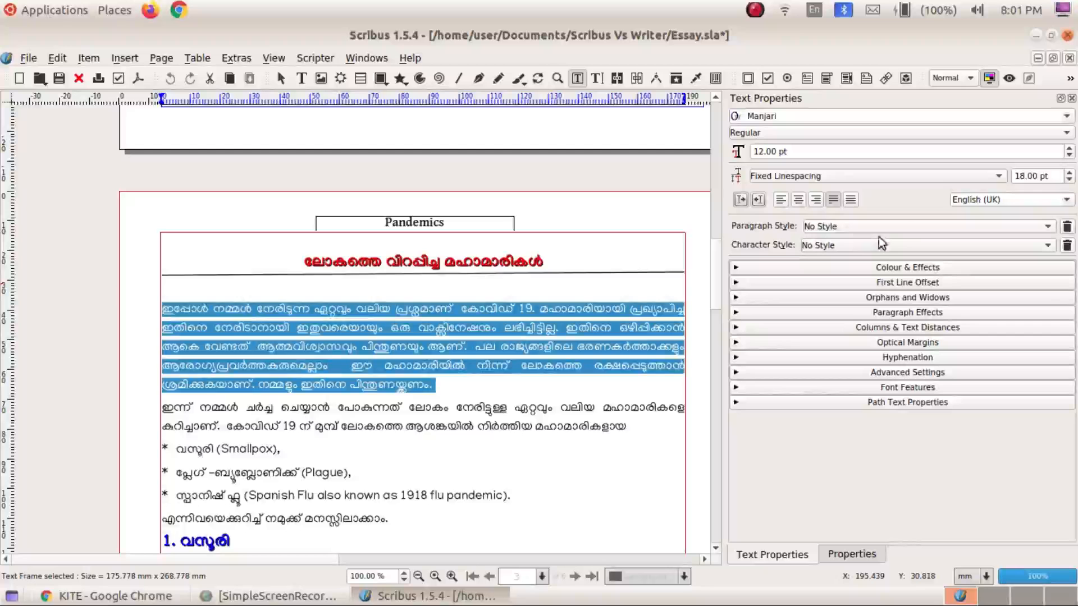
left_click(902, 227)
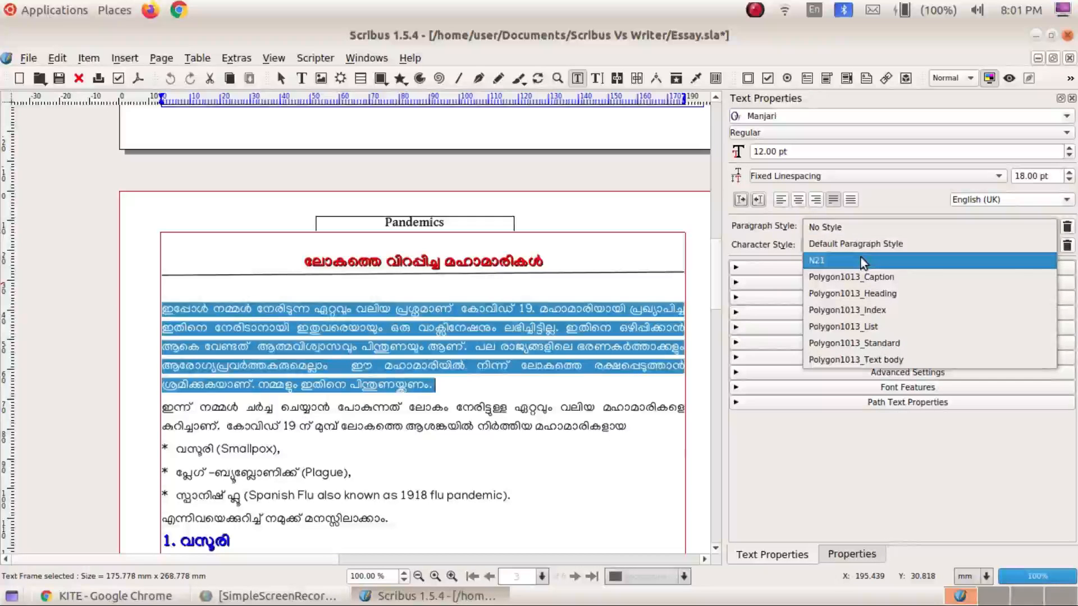
left_click(819, 259)
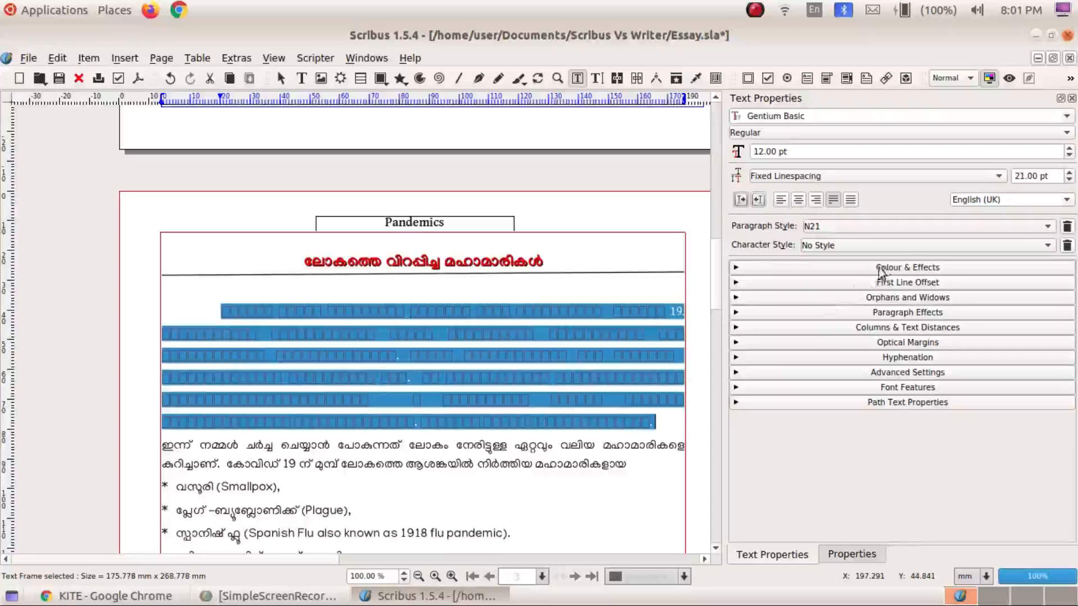
left_click(936, 247)
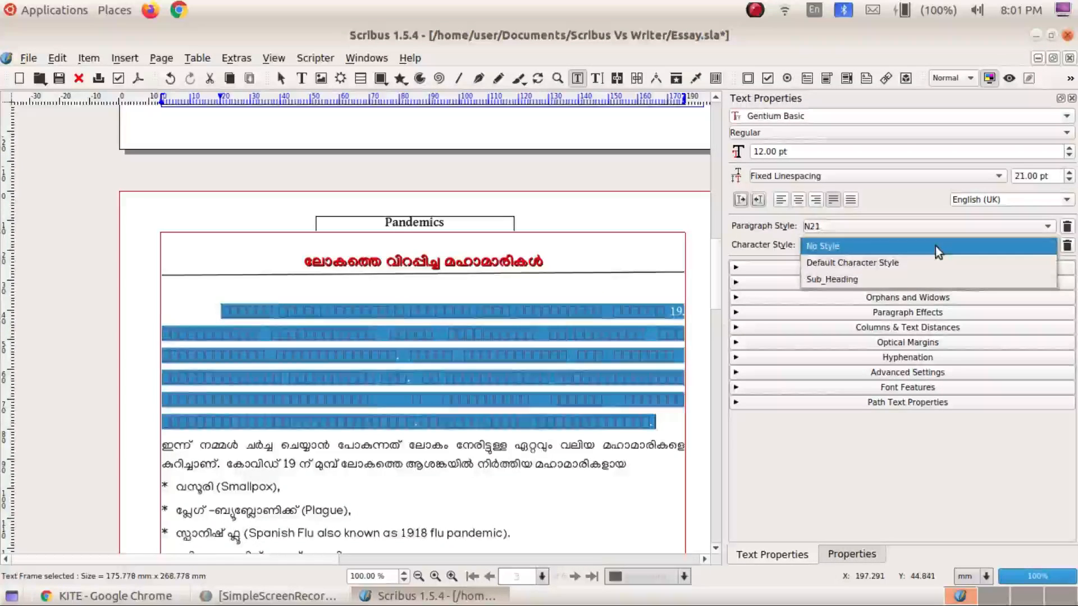
left_click(936, 247)
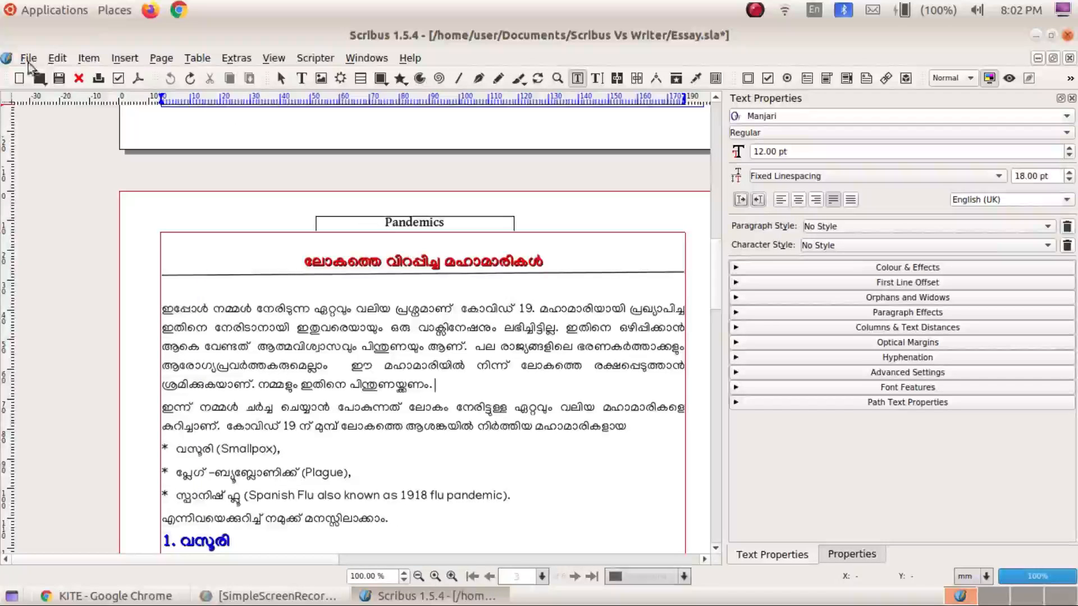
- Open the N21 paragraph style in the Style Manager and set its character font family to Manjari
left_click(56, 58)
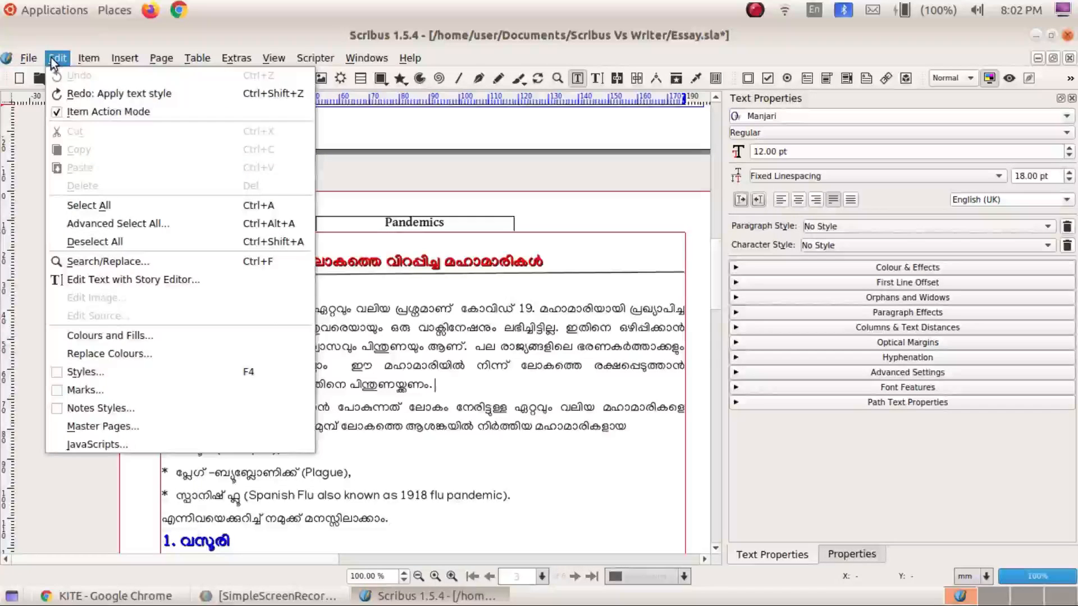
left_click(100, 377)
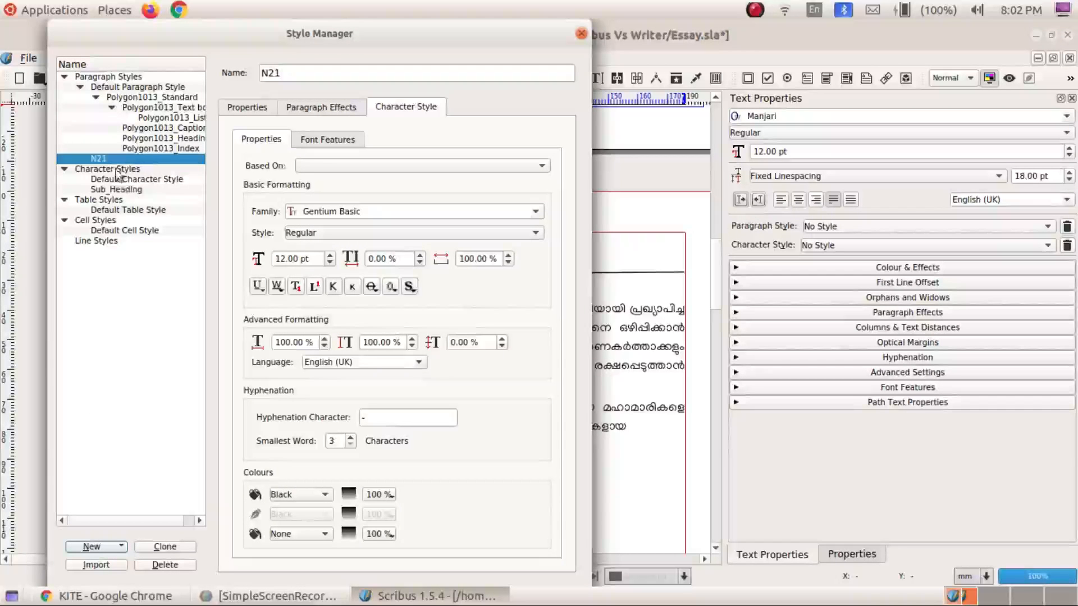
left_click(250, 108)
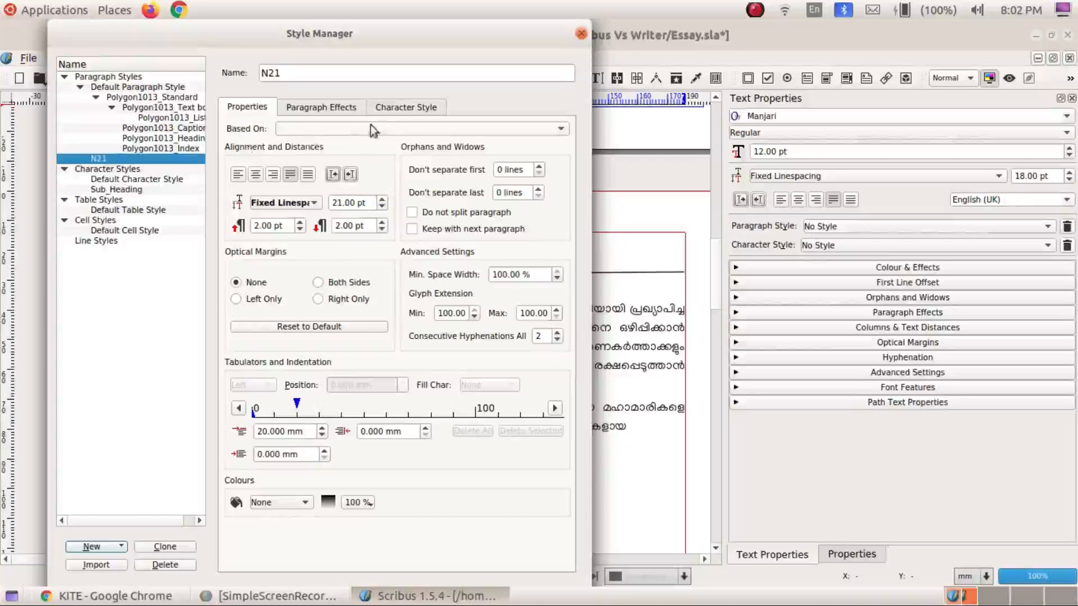
left_click(403, 110)
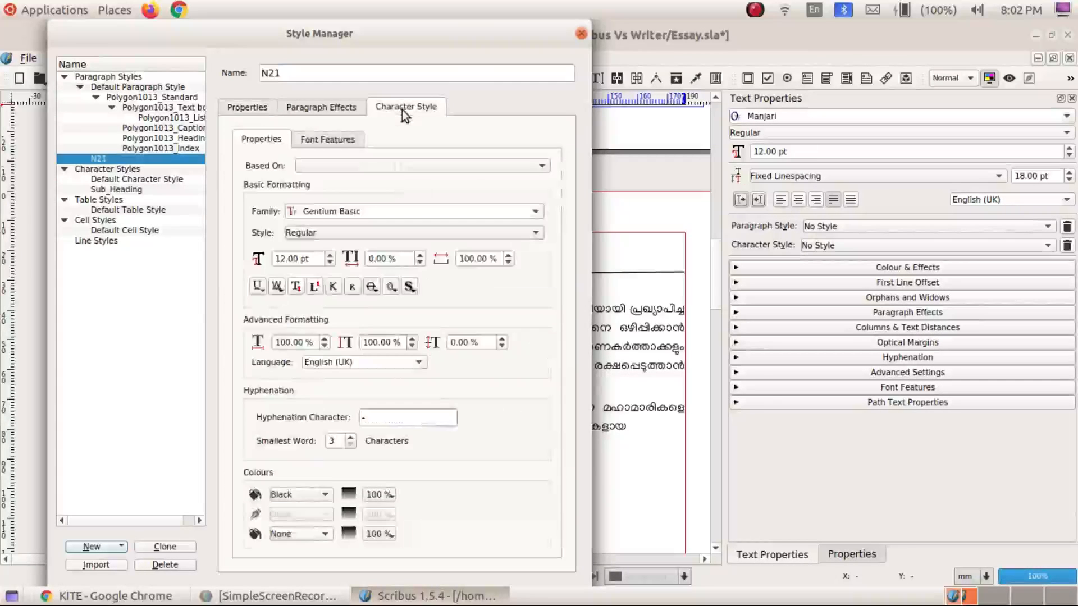
left_click(533, 212)
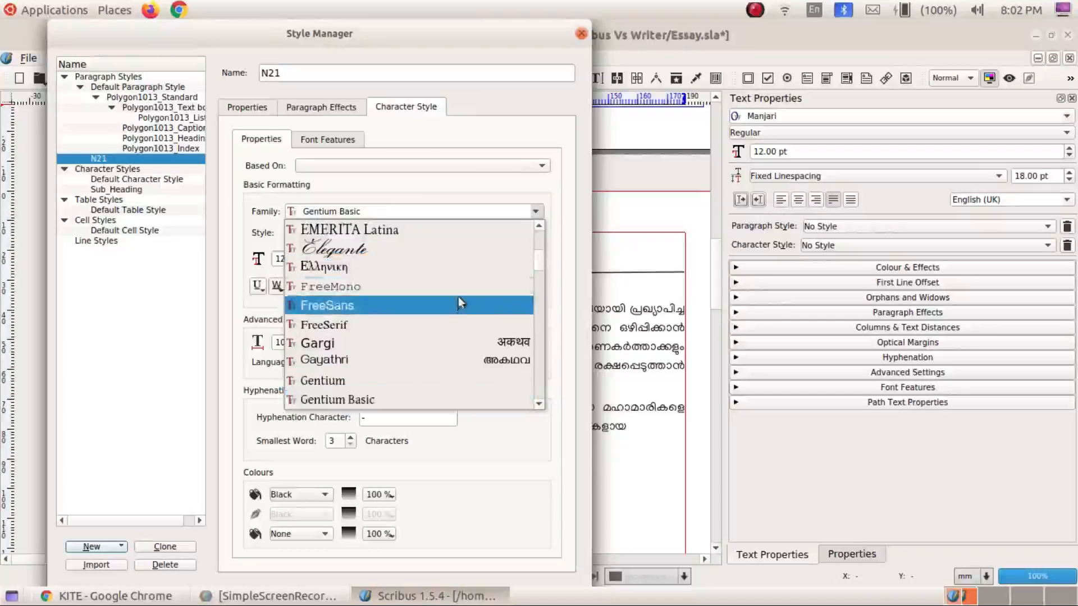
scroll(456, 320, "down", 5)
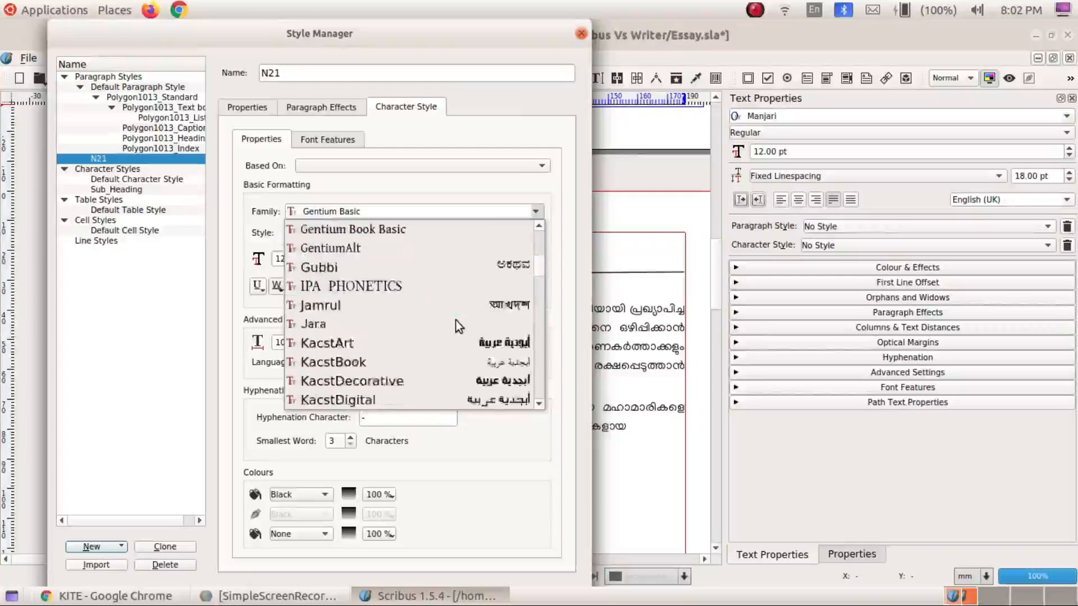
scroll(456, 321, "down", 2)
scroll(456, 321, "up", 10)
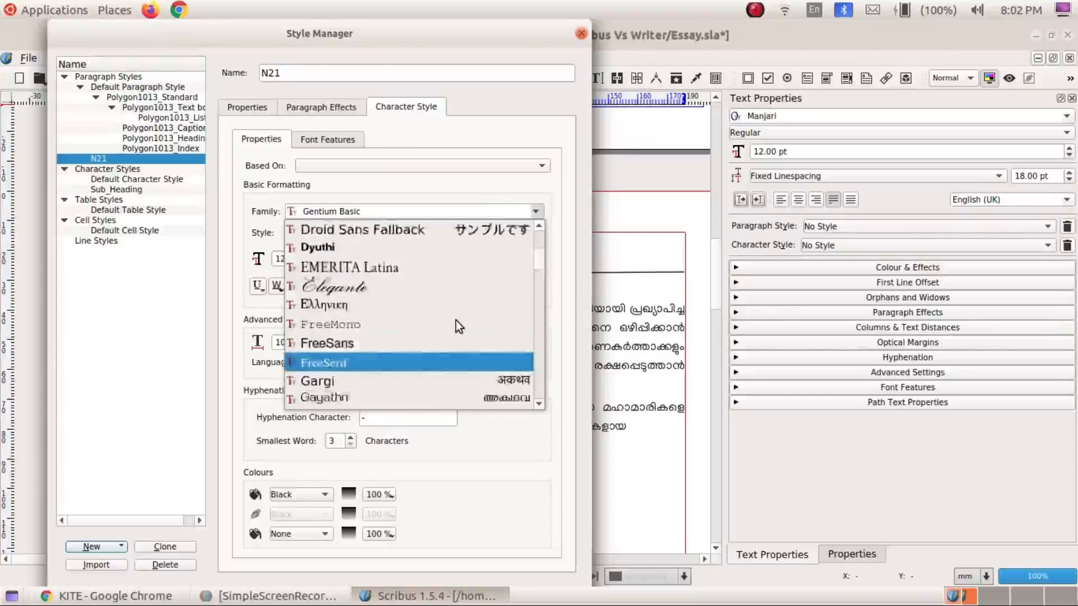
scroll(455, 321, "up", 2)
scroll(455, 321, "down", 15)
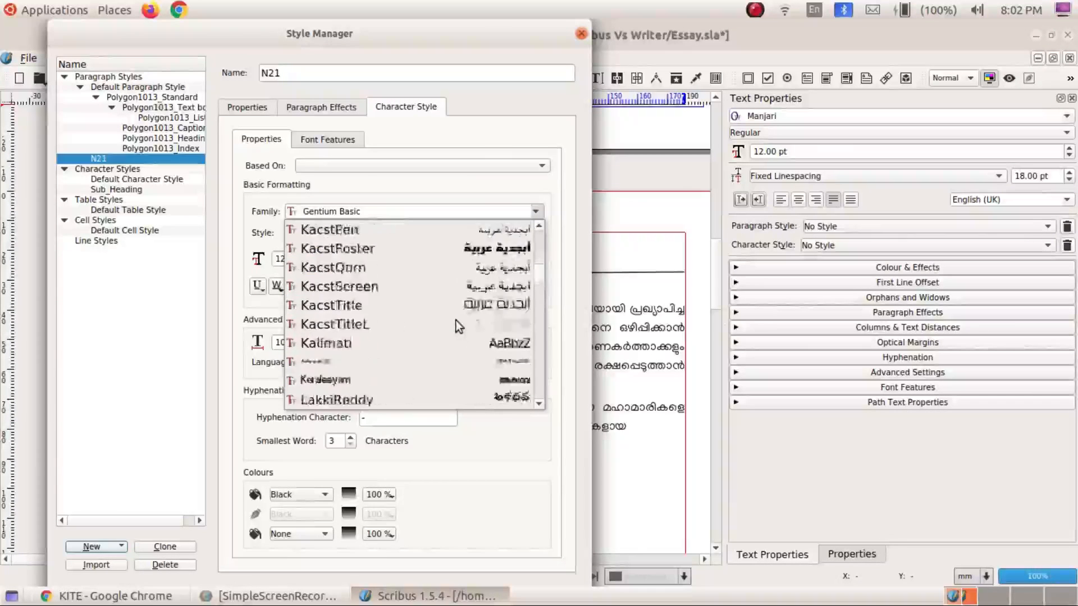
scroll(456, 321, "down", 15)
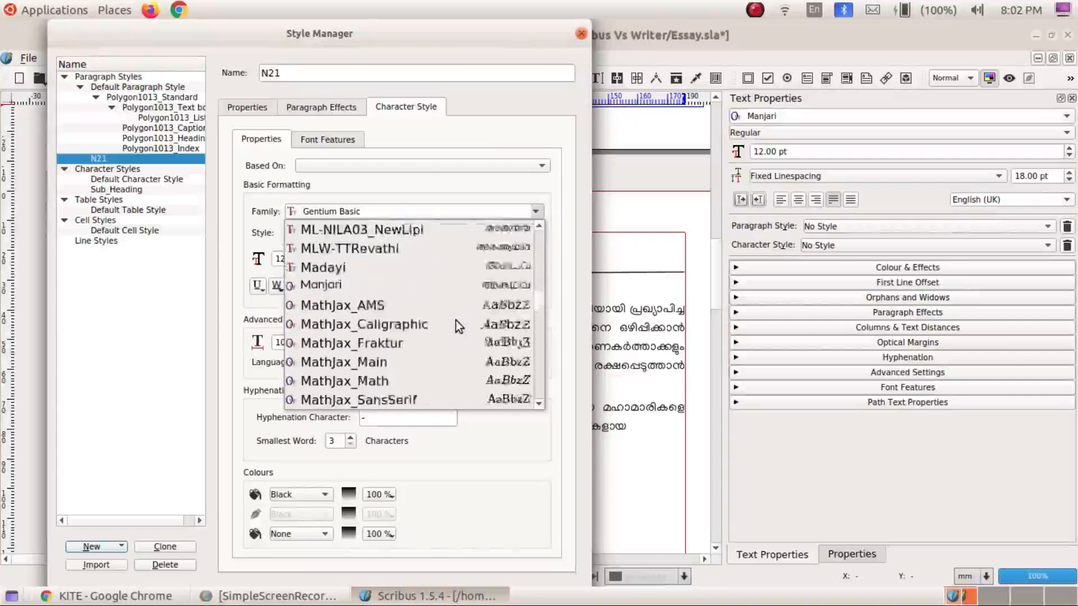
scroll(456, 321, "up", 1)
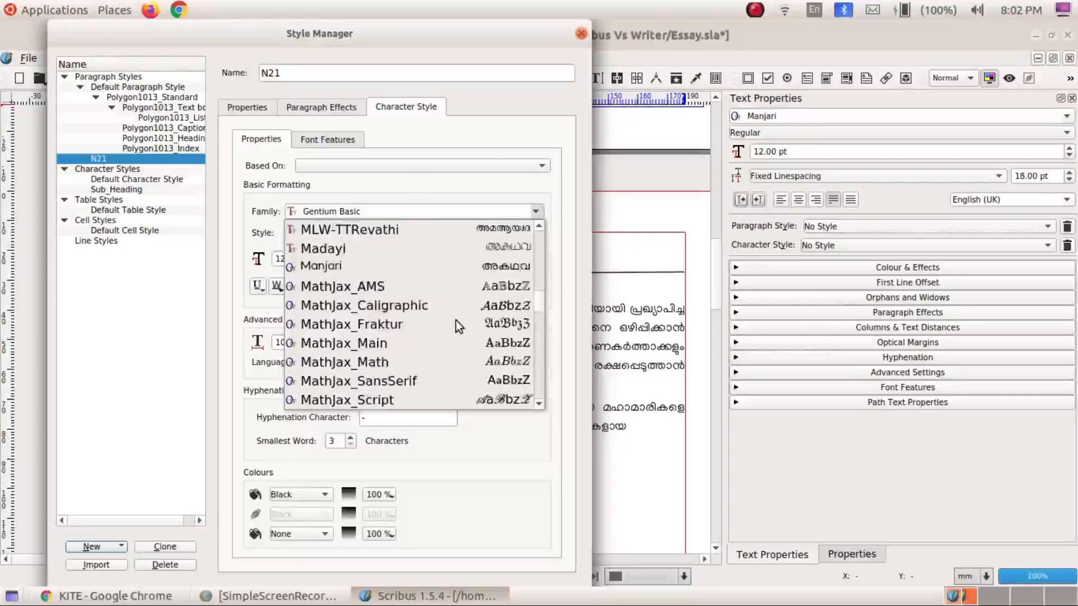
left_click(477, 265)
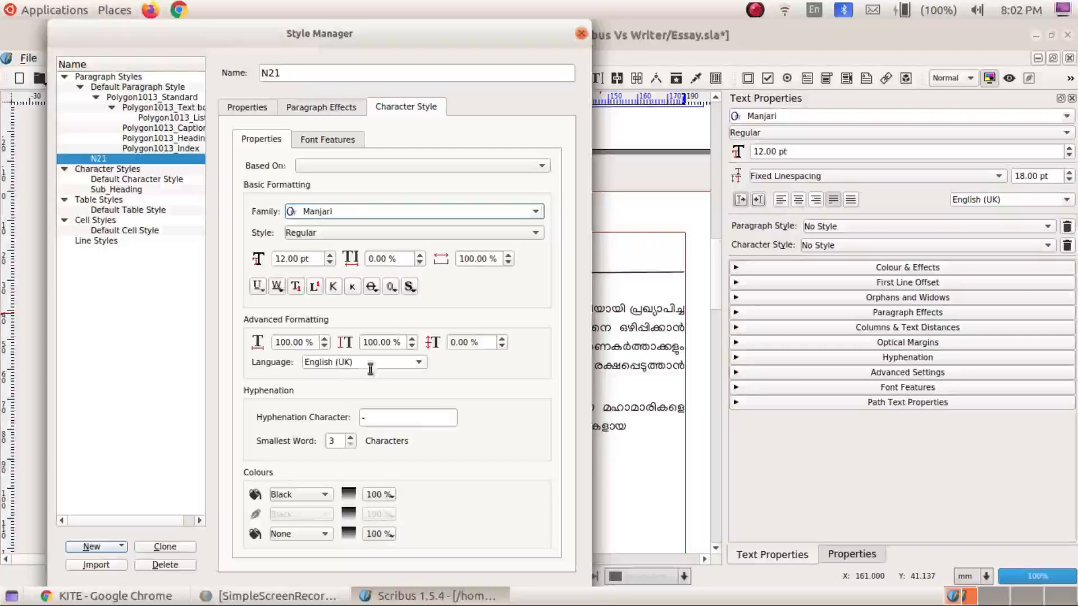
- Resize the Style Manager window to reach its lower controls, apply the N21 font change and close the window
right_click(487, 40)
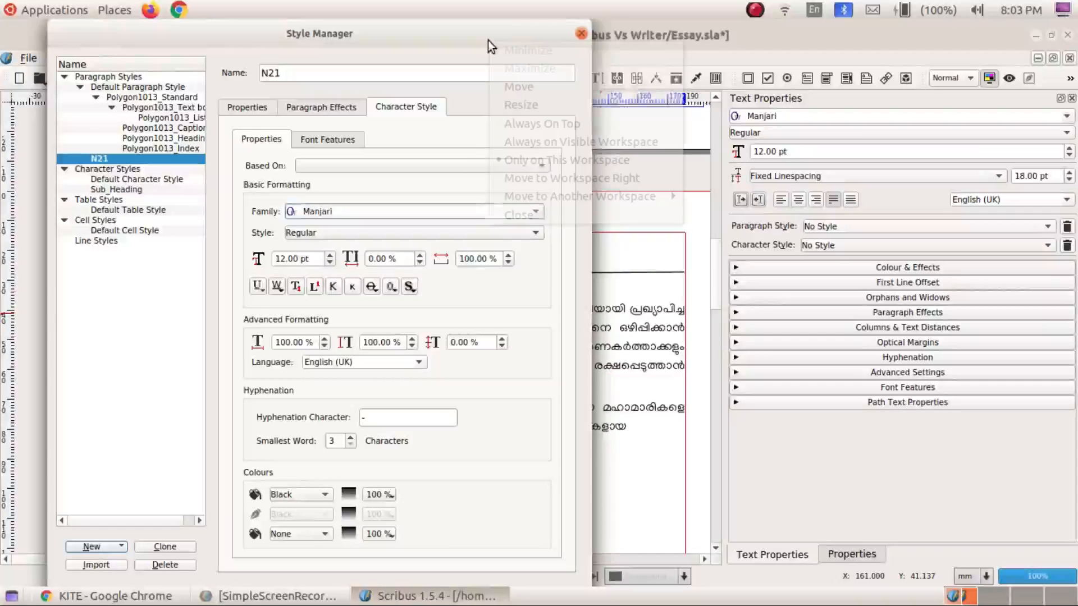
left_click(456, 36)
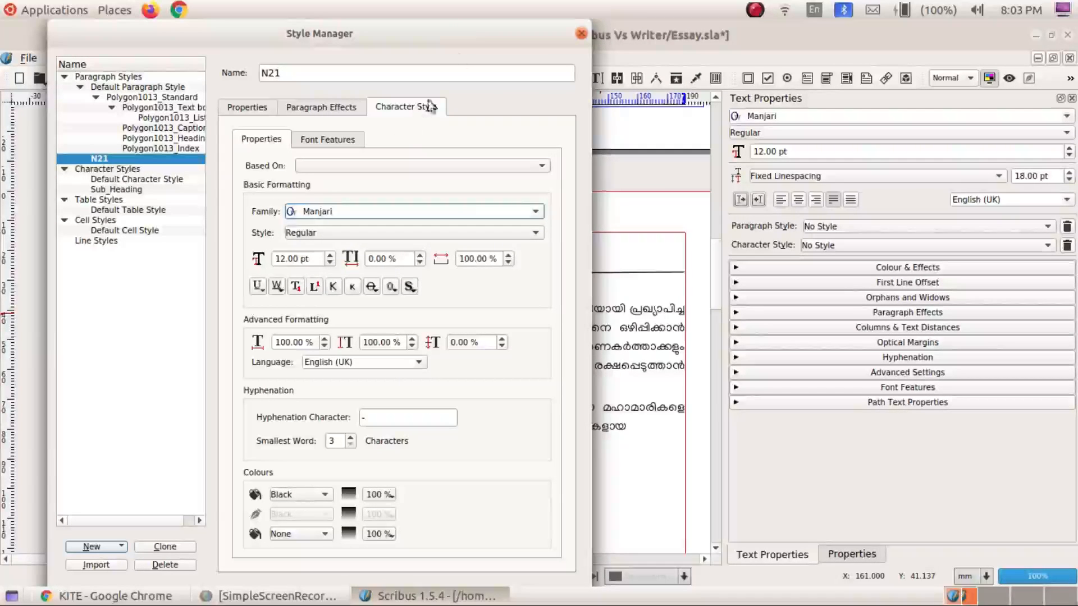
right_click(472, 36)
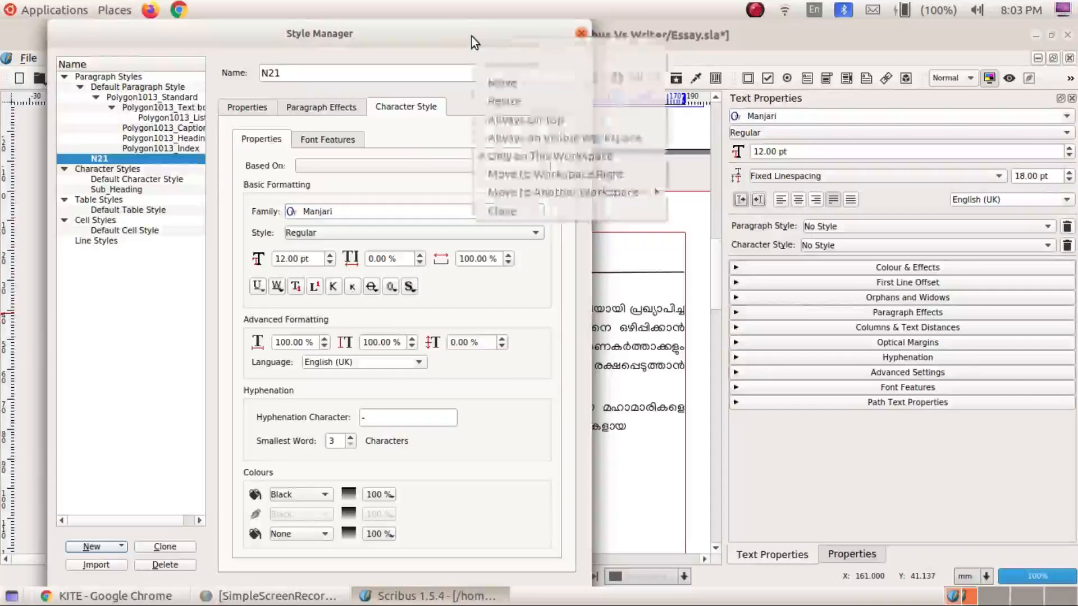
left_click(501, 102)
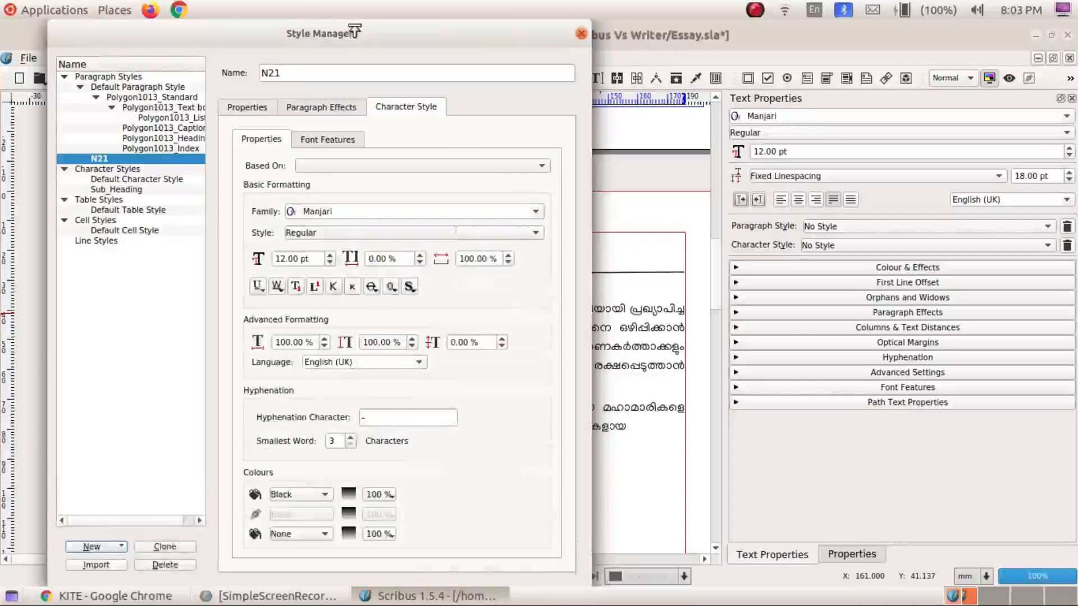
left_click(353, 12)
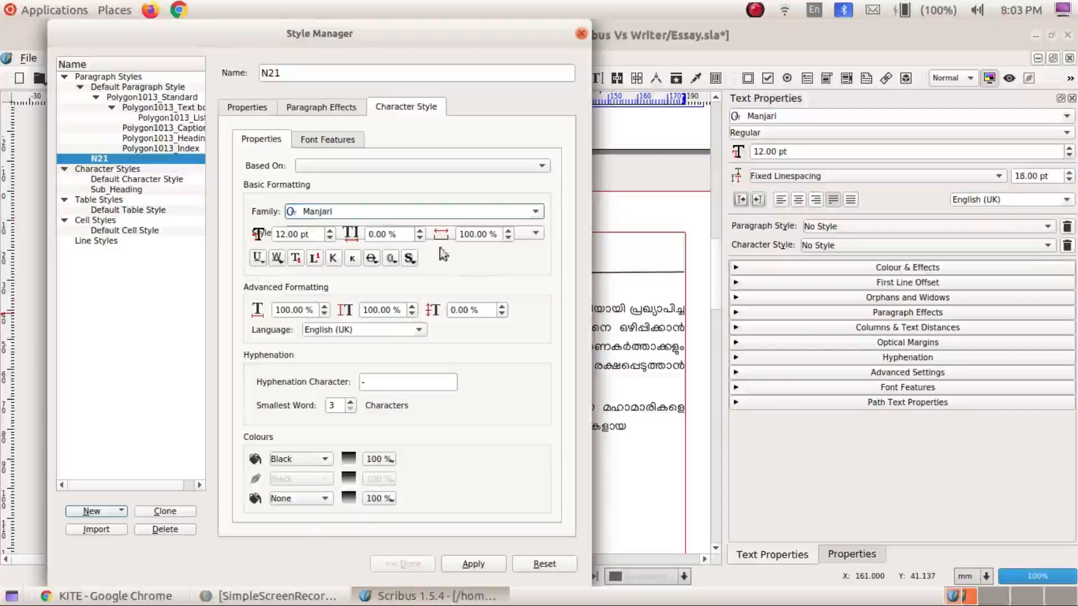
left_click(493, 563)
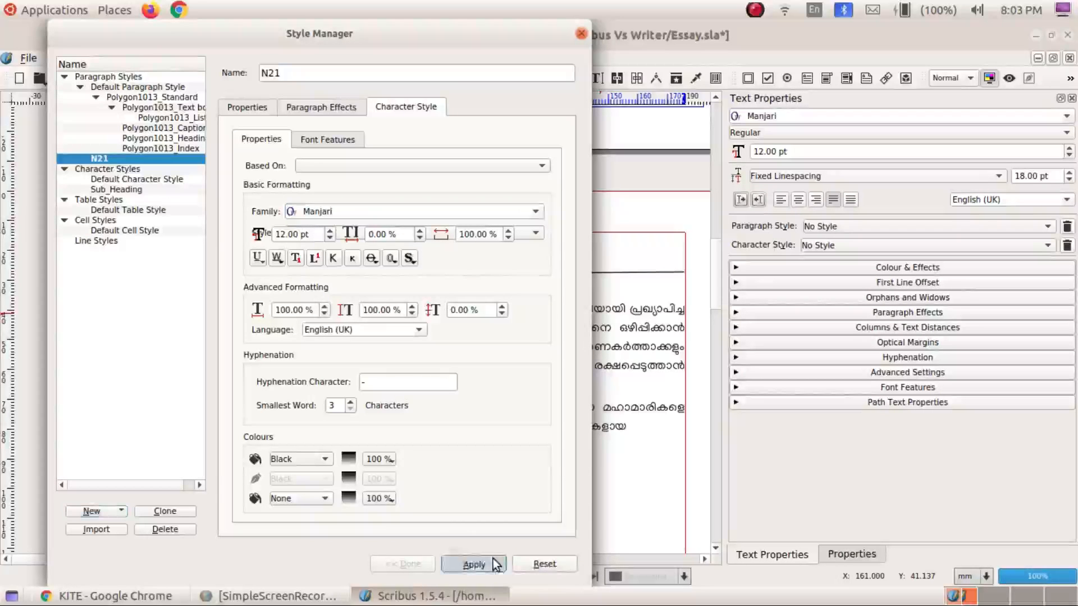
left_click(581, 37)
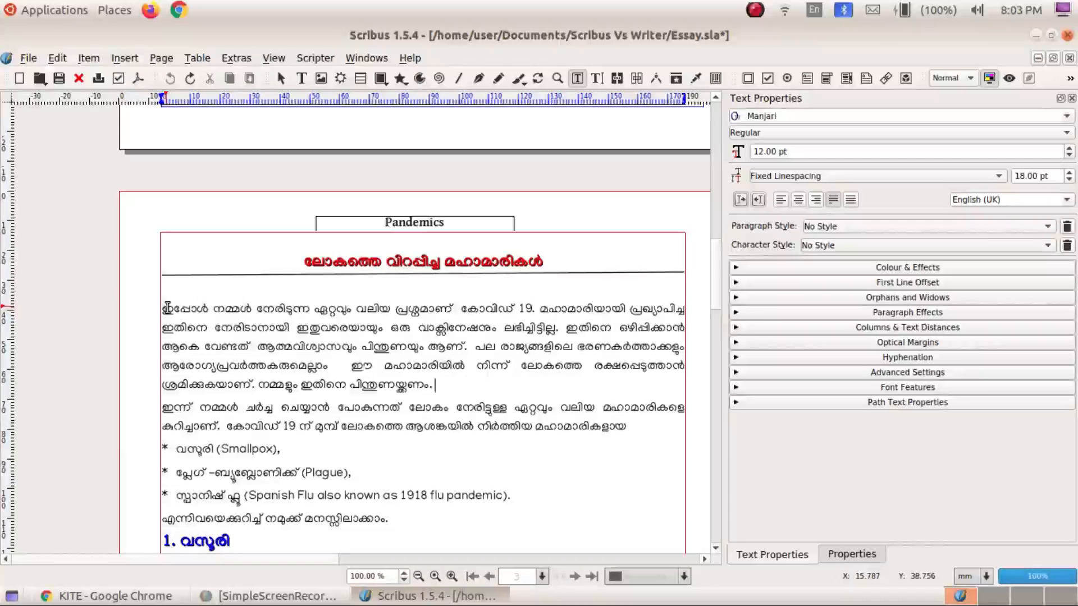
- Select the whole first body paragraph below the essay title and apply the N21 paragraph style to it
left_click_drag(164, 309, 440, 385)
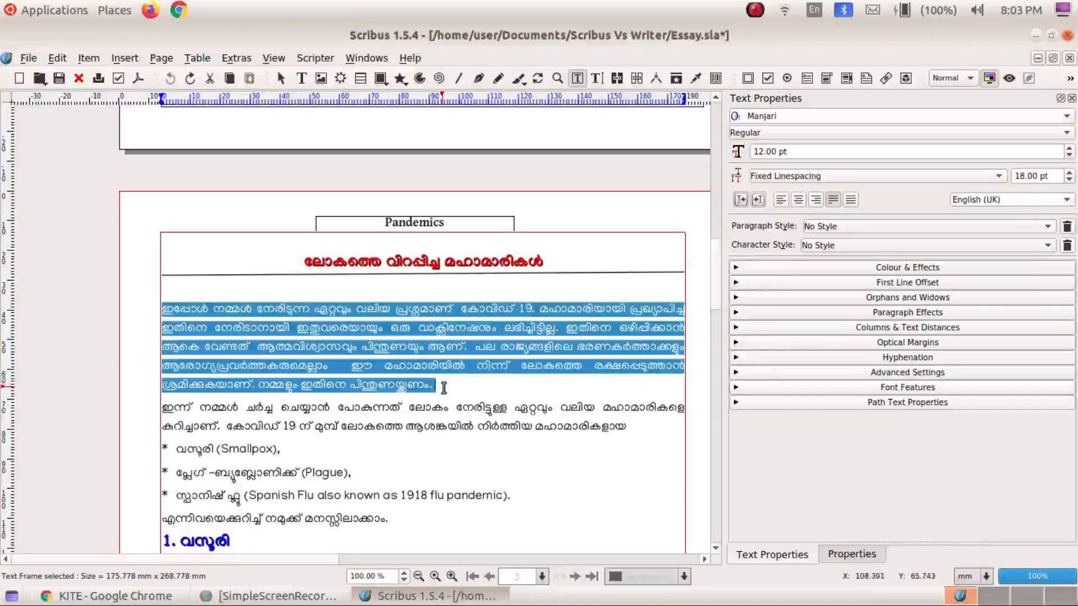
left_click(443, 387)
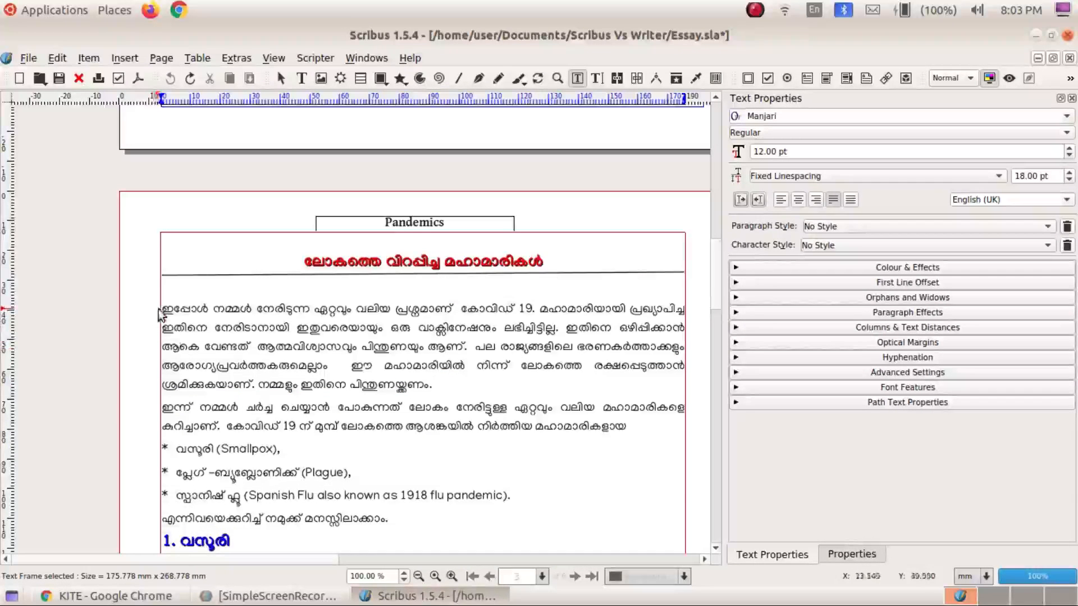
left_click_drag(163, 309, 441, 385)
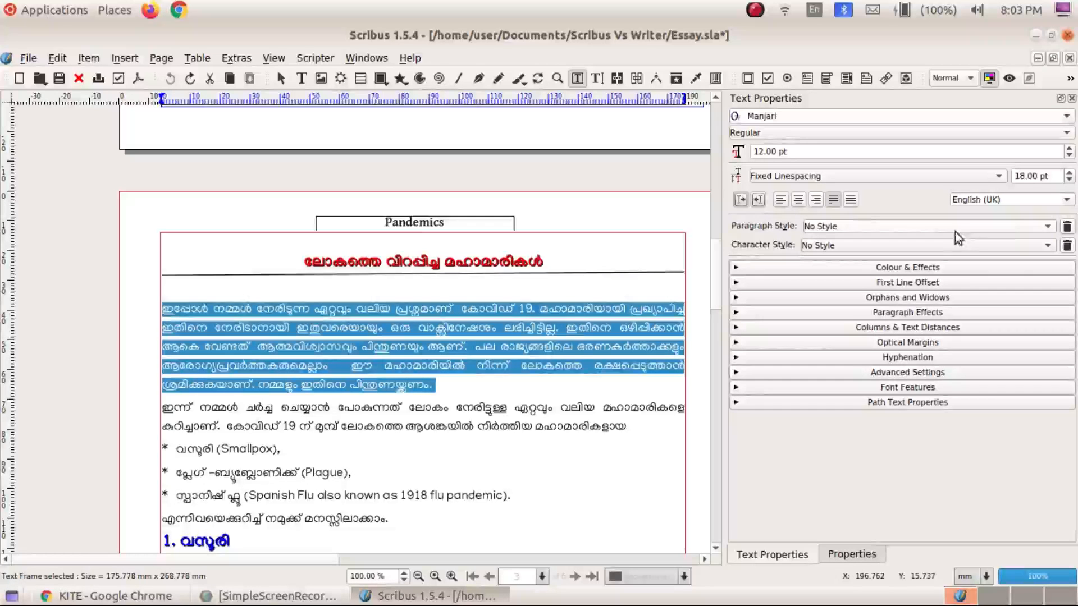
left_click(1049, 227)
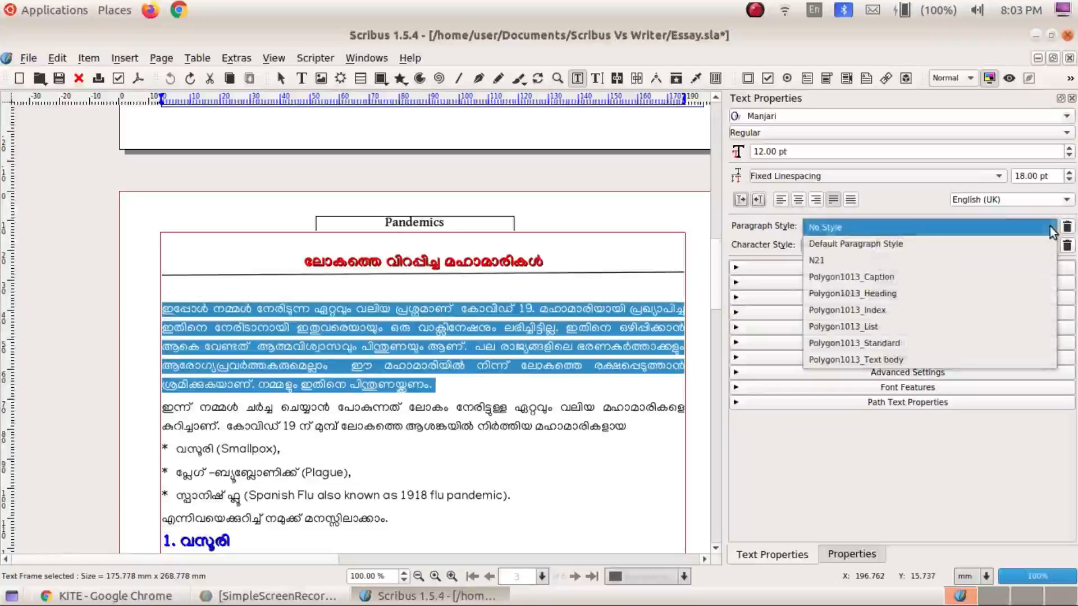
left_click(978, 261)
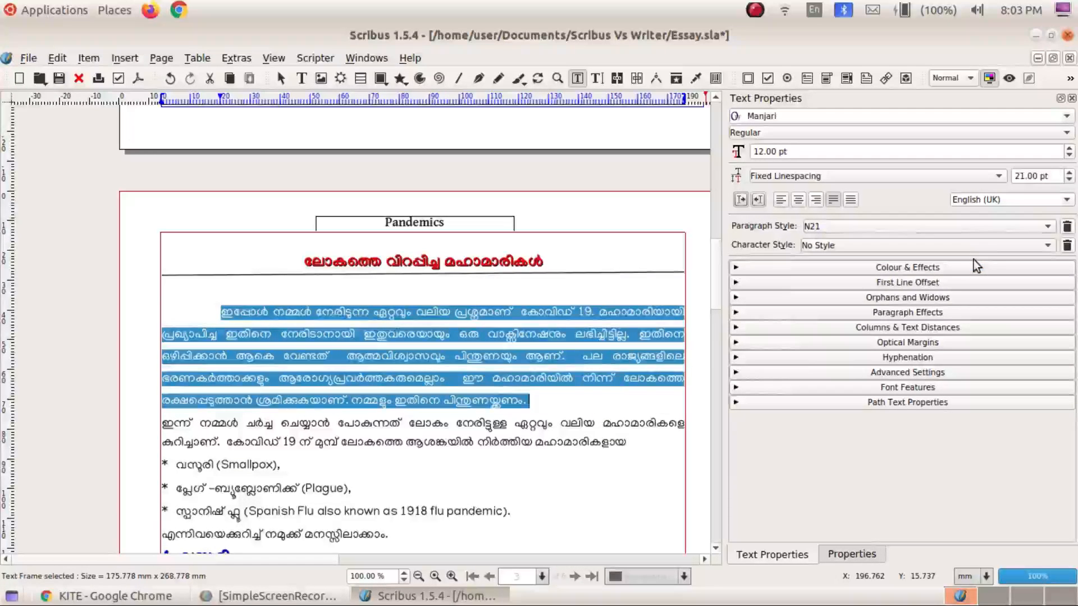
left_click(571, 393)
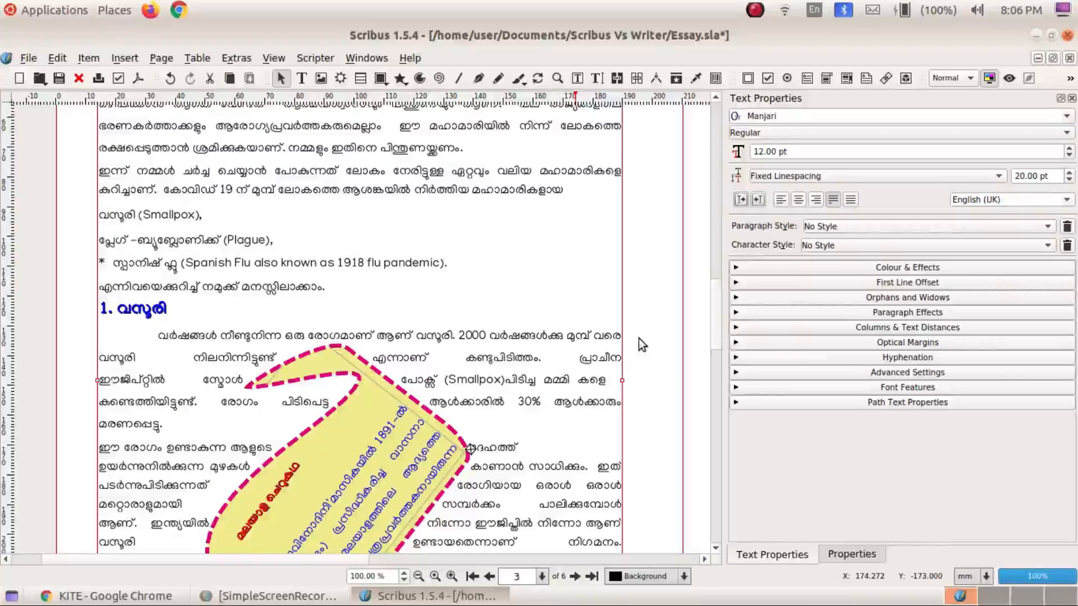
- In the Story Editor, apply the N21 paragraph style to the body paragraphs between subheadings "1. വസൂരി" and "2. പ്ലേഗ്"
left_click(599, 79)
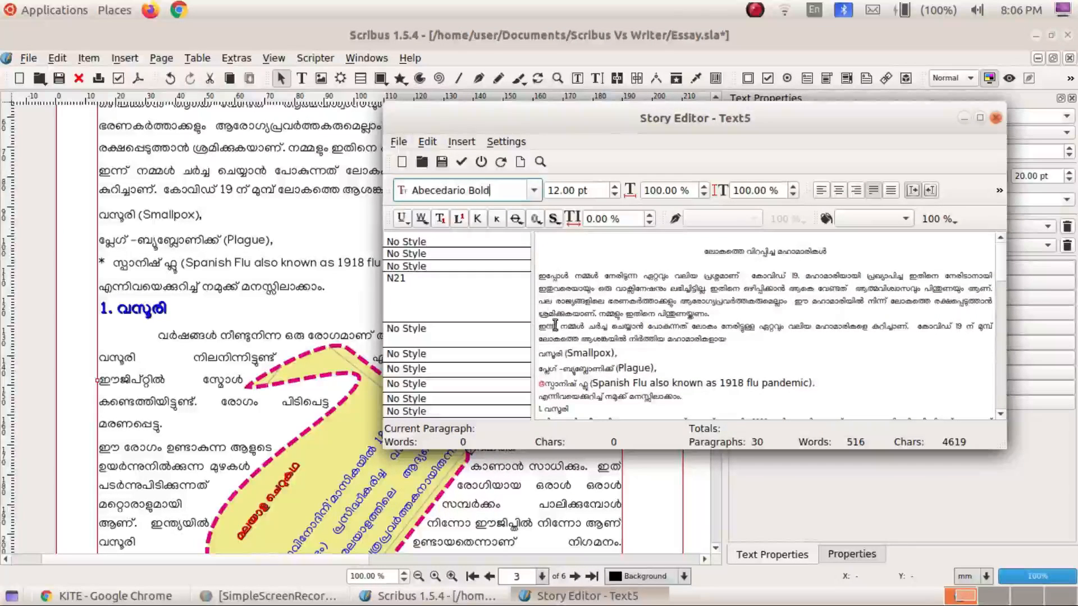
scroll(554, 324, "down", 4)
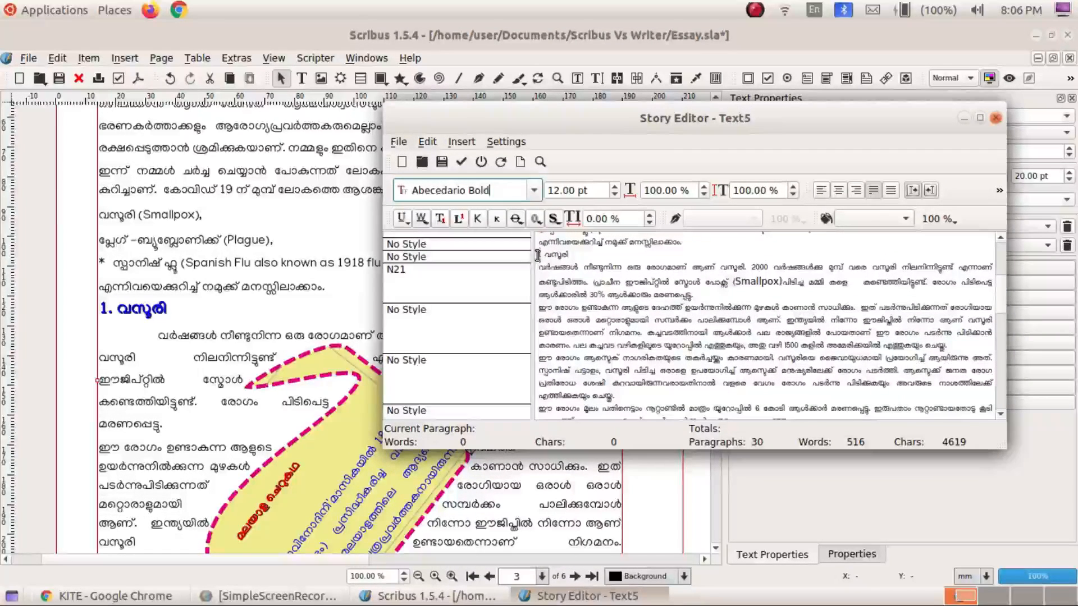
left_click_drag(540, 268, 647, 400)
scroll(707, 357, "down", 3)
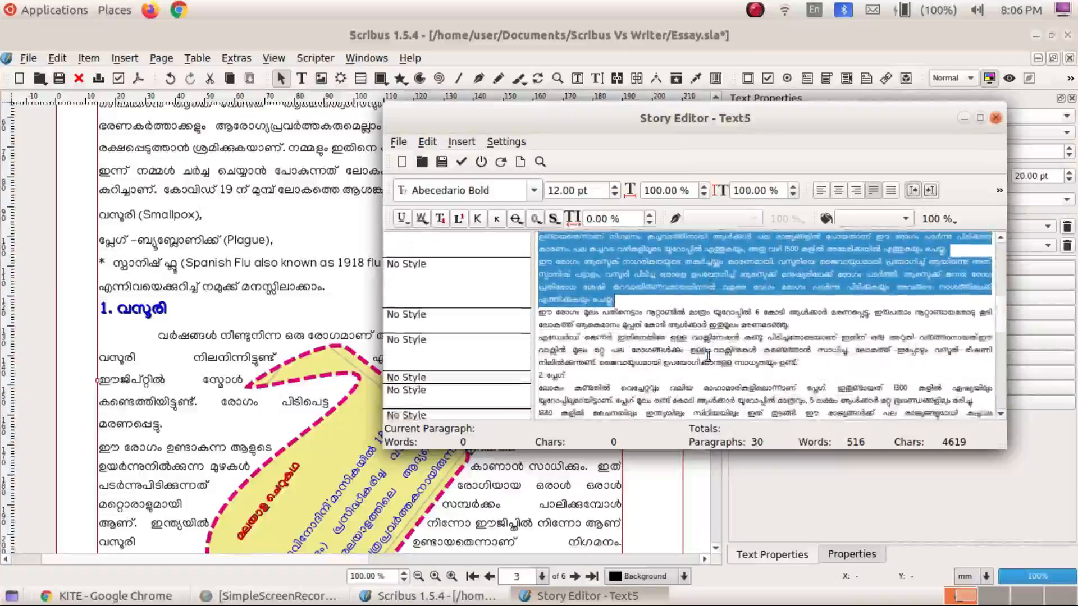
left_click(810, 352, "shift")
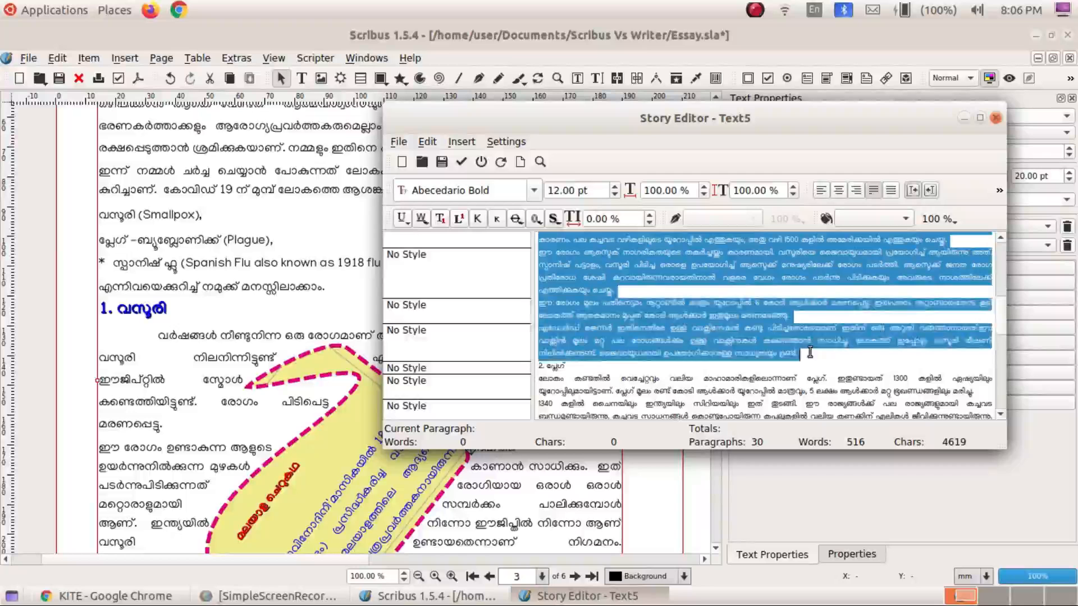
left_click(997, 196)
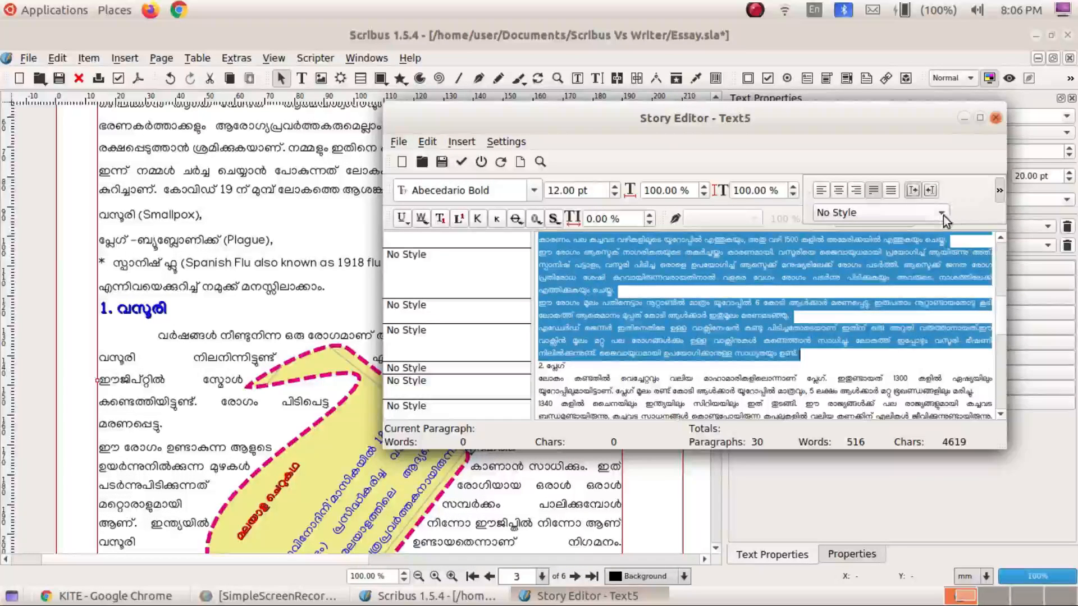
left_click(942, 214)
left_click(909, 248)
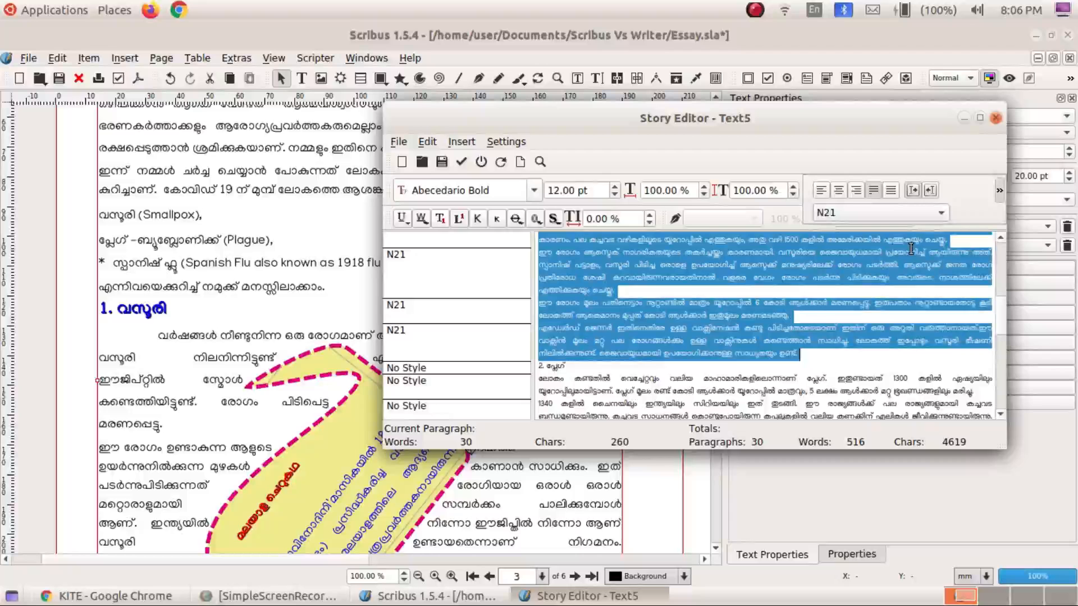
- Apply the N21 paragraph style to all body paragraphs under subheading "2. പ്ലേഗ്" and update the text frame
scroll(707, 347, "down", 3)
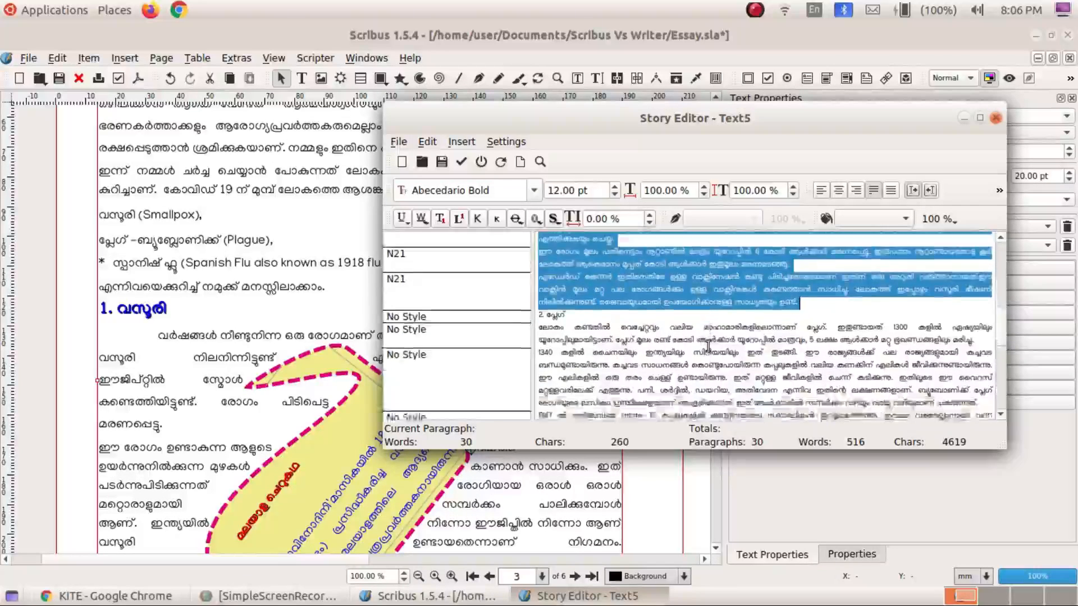
left_click(541, 279)
scroll(633, 310, "down", 2)
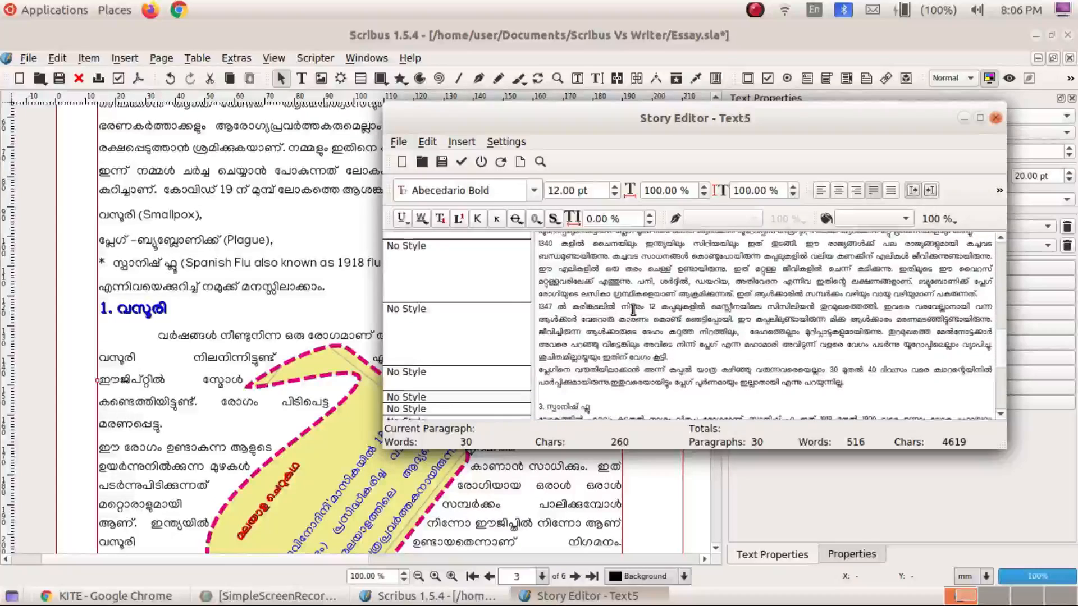
left_click(861, 380, "shift")
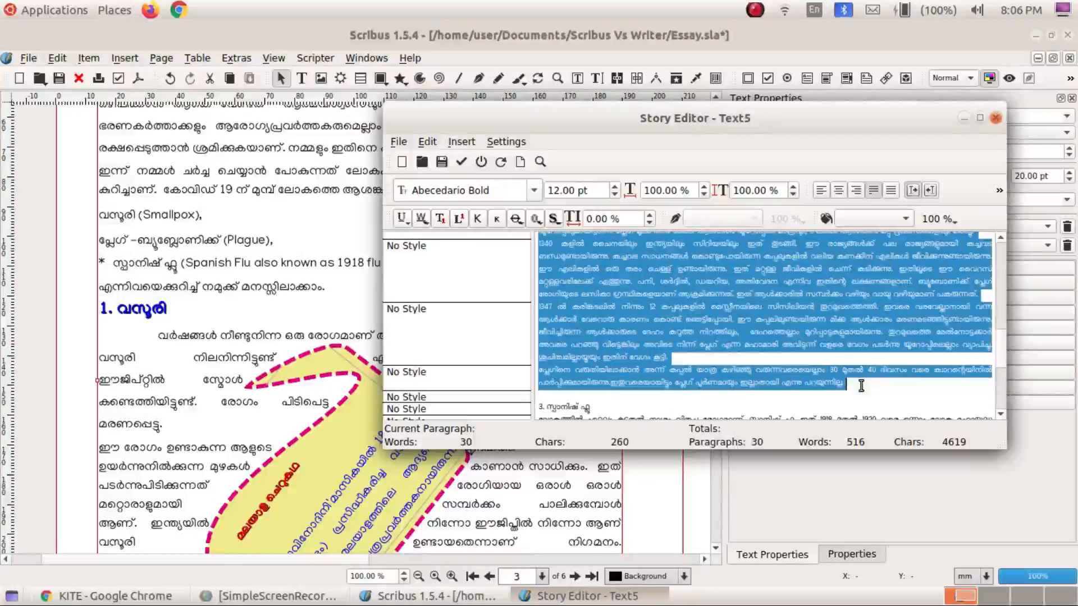
left_click(999, 192)
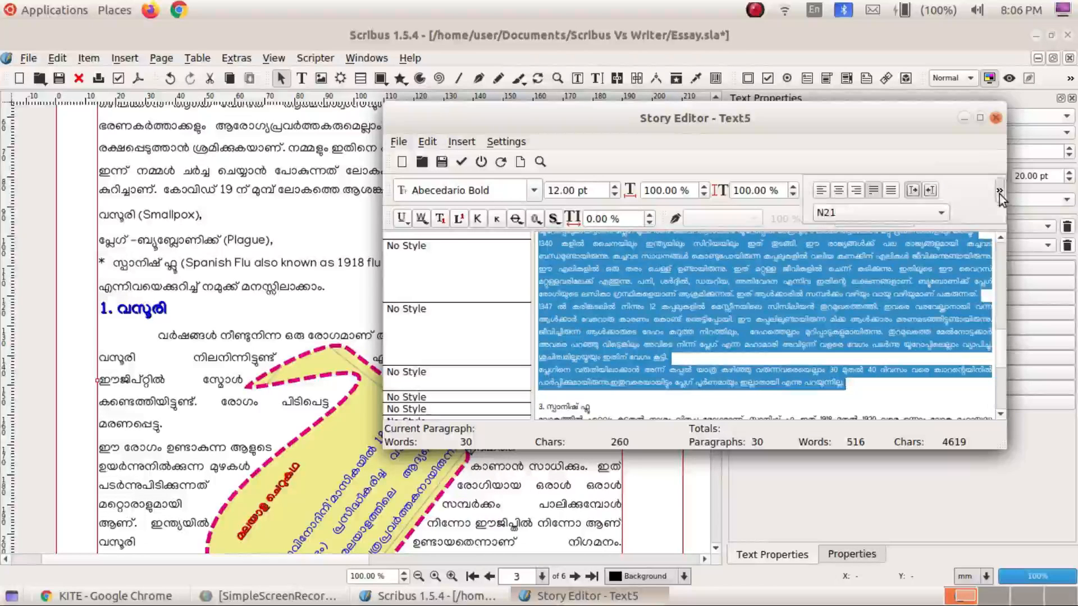
left_click(935, 219)
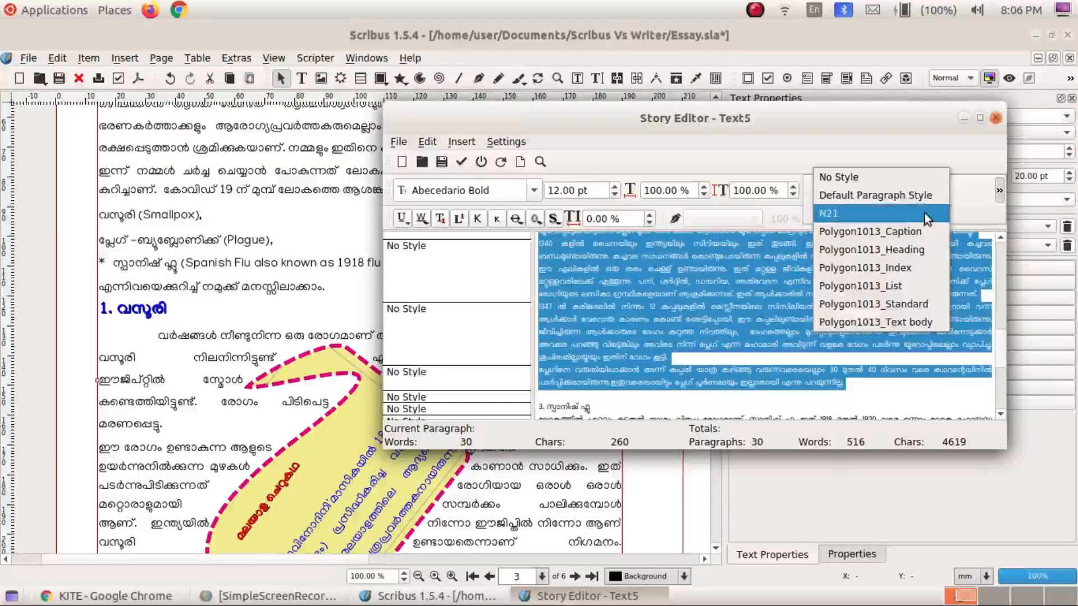
left_click(924, 213)
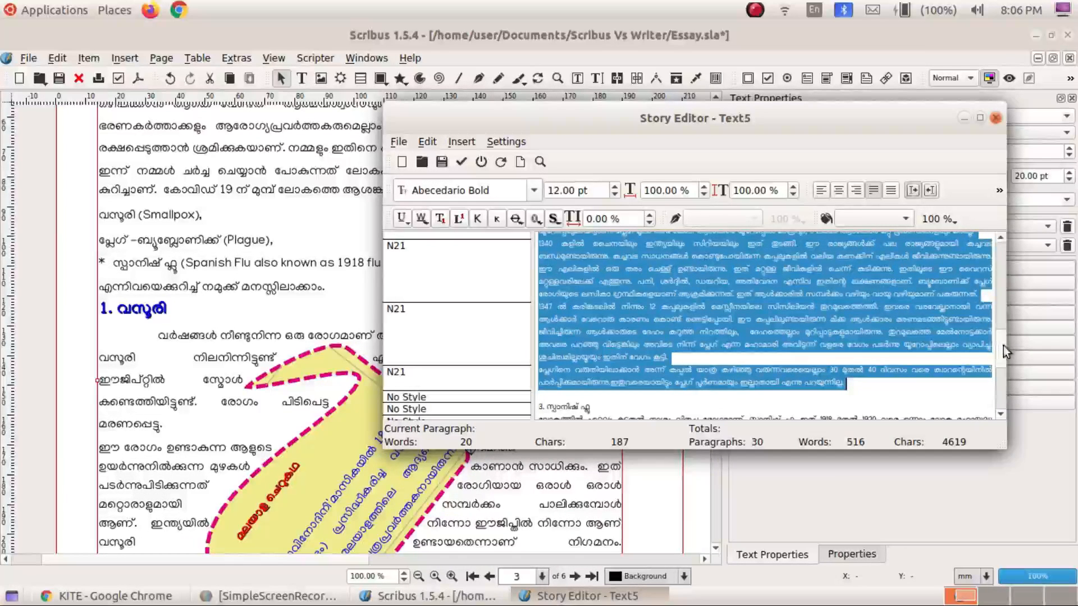
left_click_drag(1003, 344, 1003, 322)
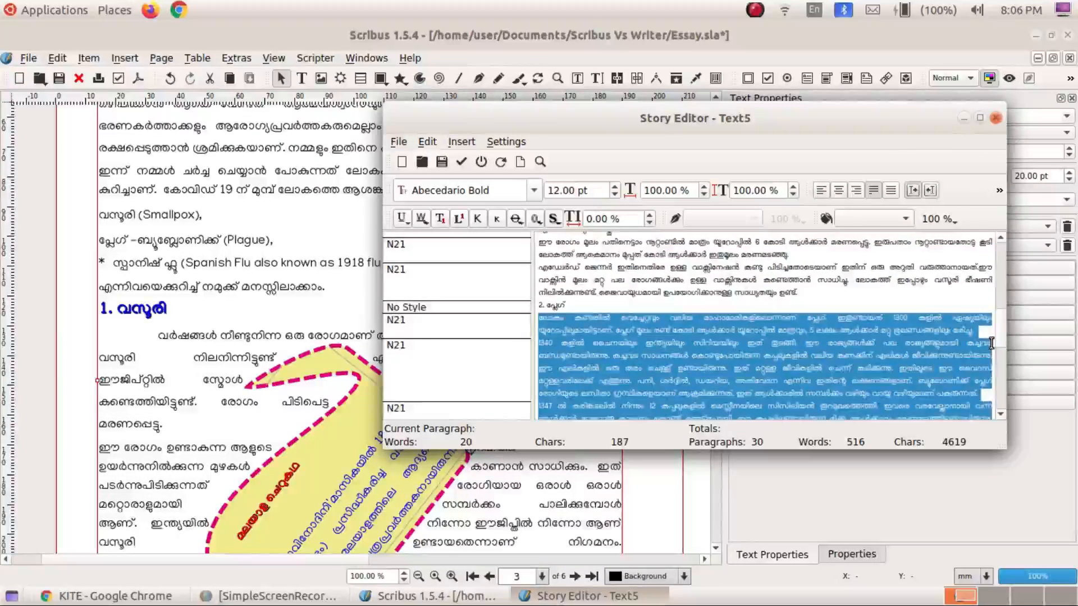
key("ctrl+u")
- Apply N21 to the paragraphs from below "3. സ്പാനിഷ് ഫ്ലൂ" through the closing paragraph, then update the frame and leave the Story Editor
left_click_drag(998, 322, 1018, 380)
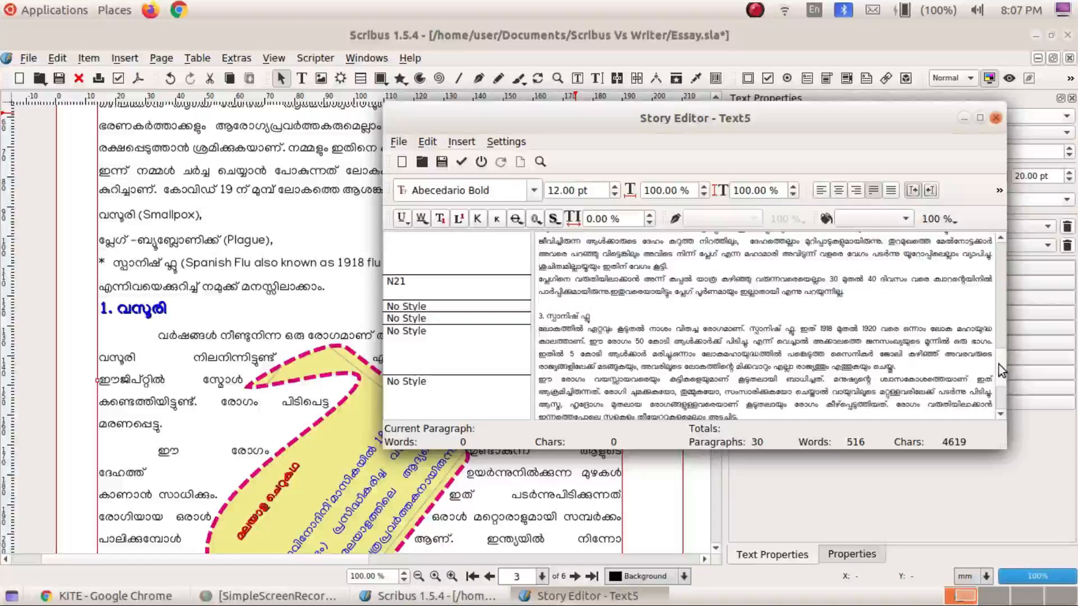
left_click_drag(998, 365, 1012, 394)
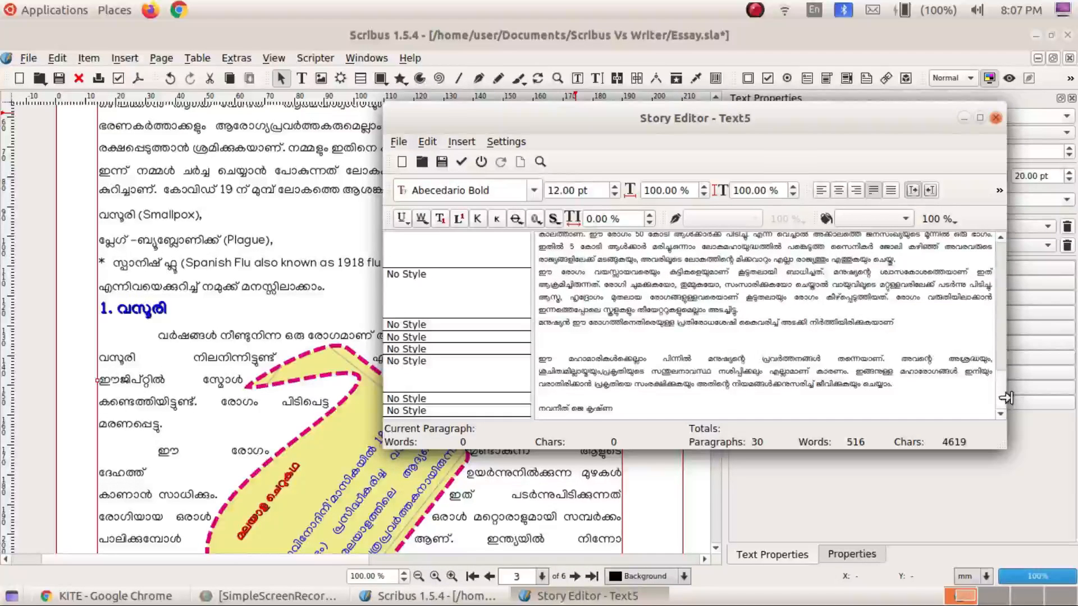
left_click(901, 386, "shift")
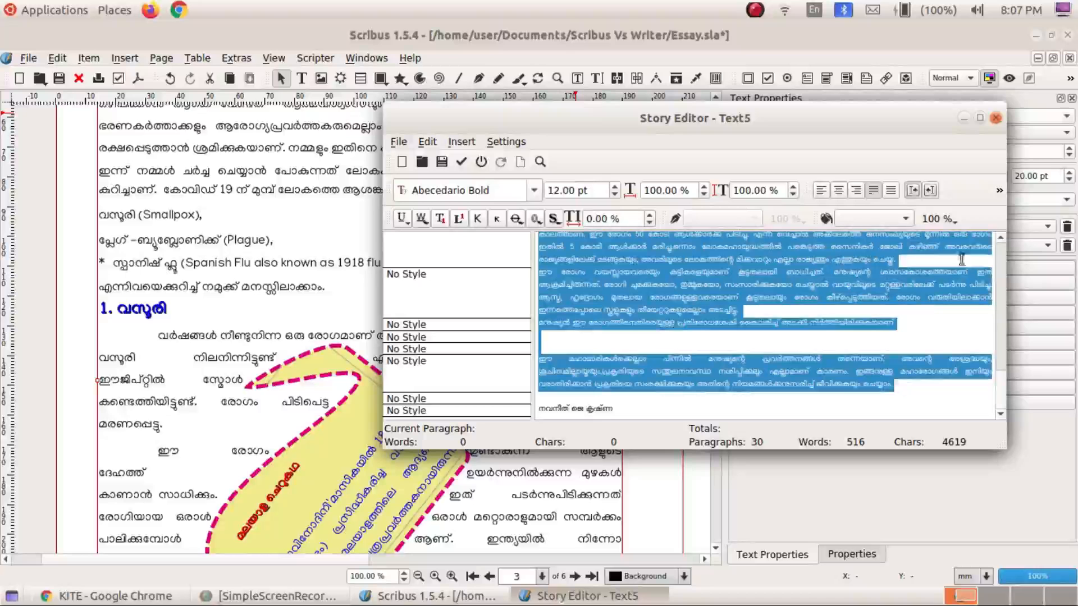
left_click(999, 192)
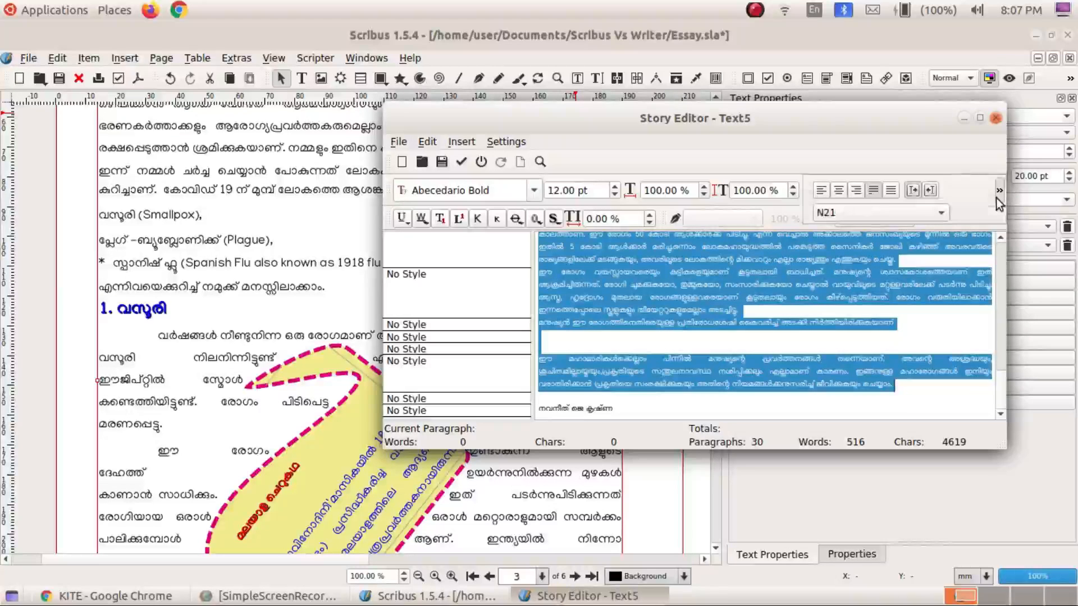
left_click(940, 214)
left_click(925, 219)
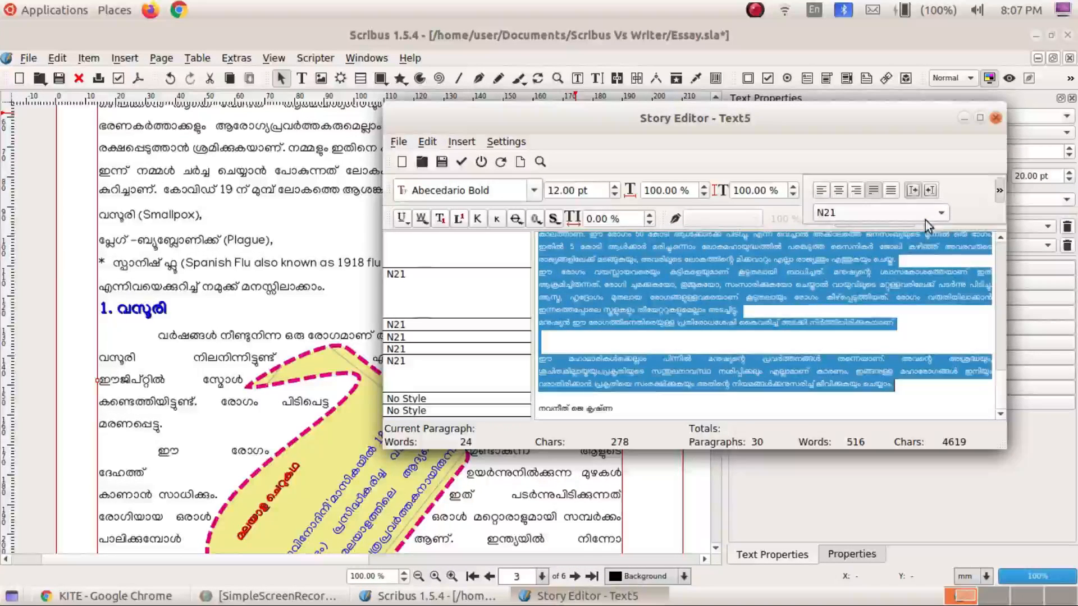
left_click(455, 167)
- Check the restyled essay pages and open the Style Manager on the N21 style's character settings
scroll(397, 334, "down", 12)
scroll(398, 334, "up", 10)
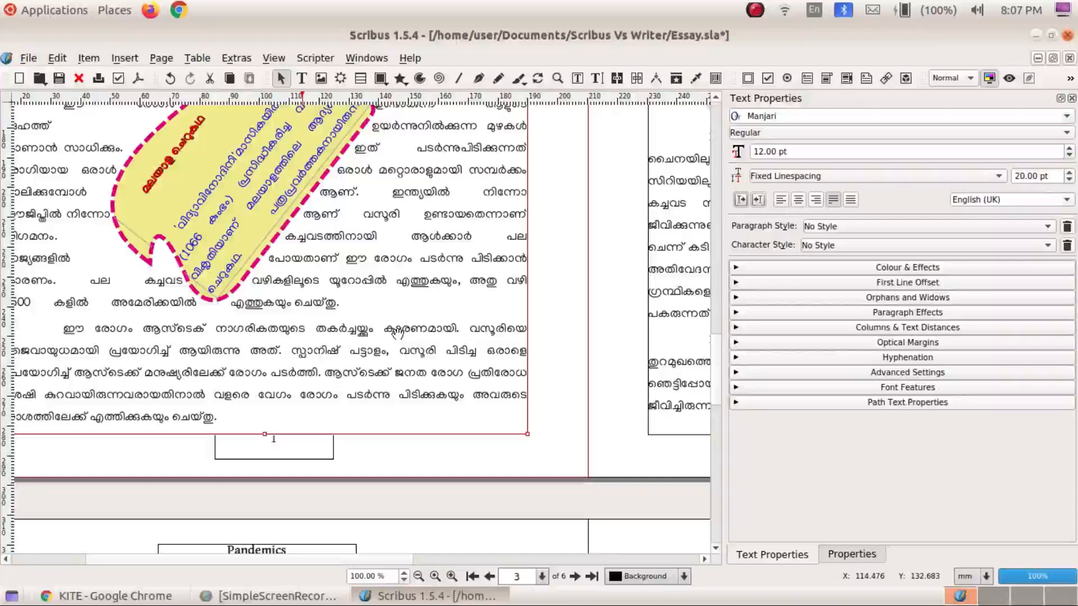
key("ctrl+0")
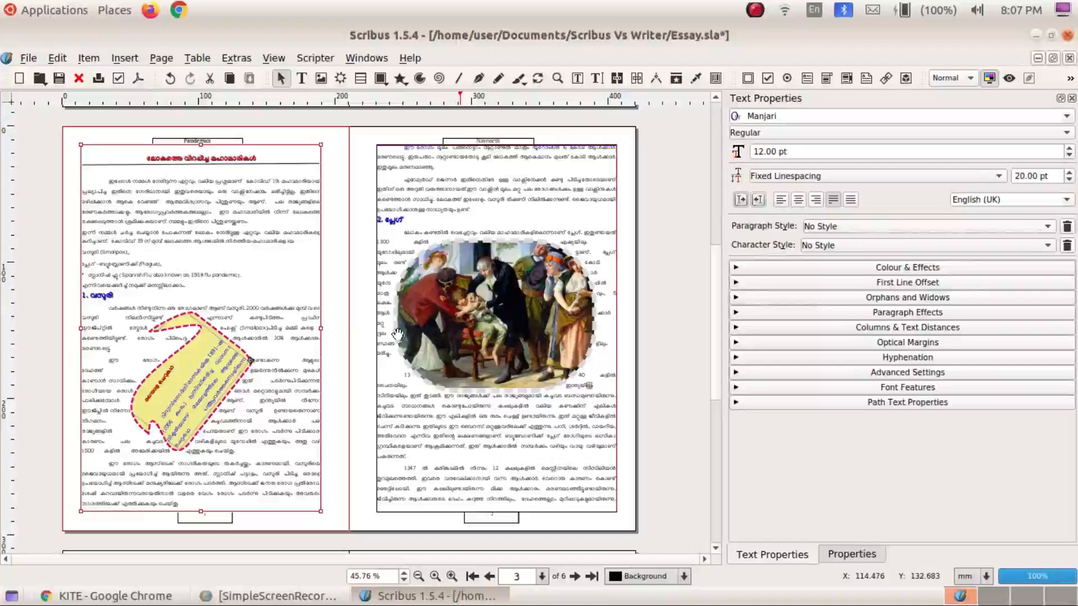
scroll(409, 433, "down", 5)
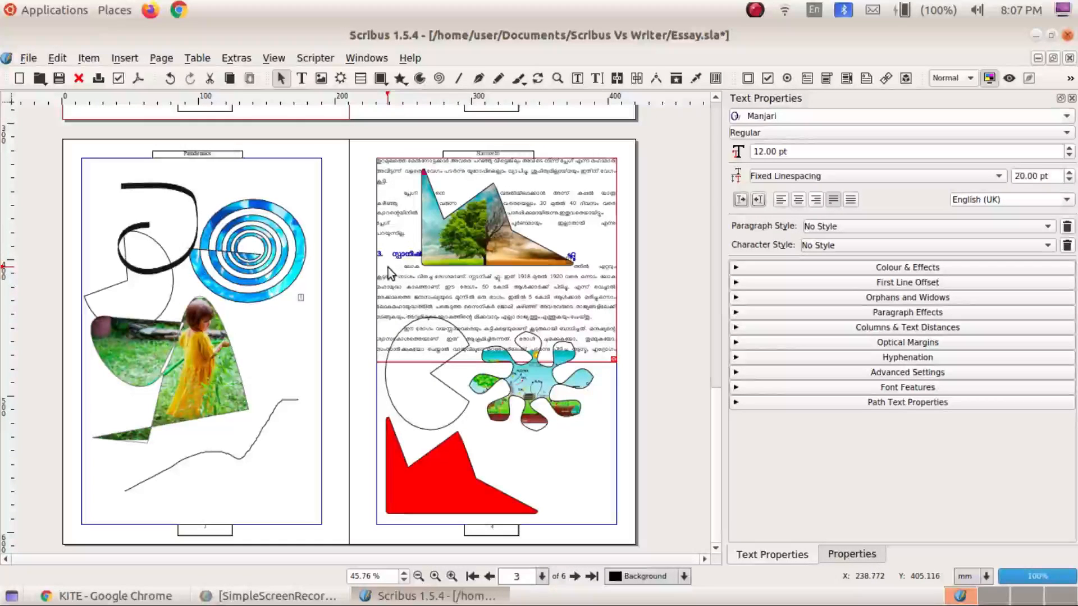
left_click(57, 58)
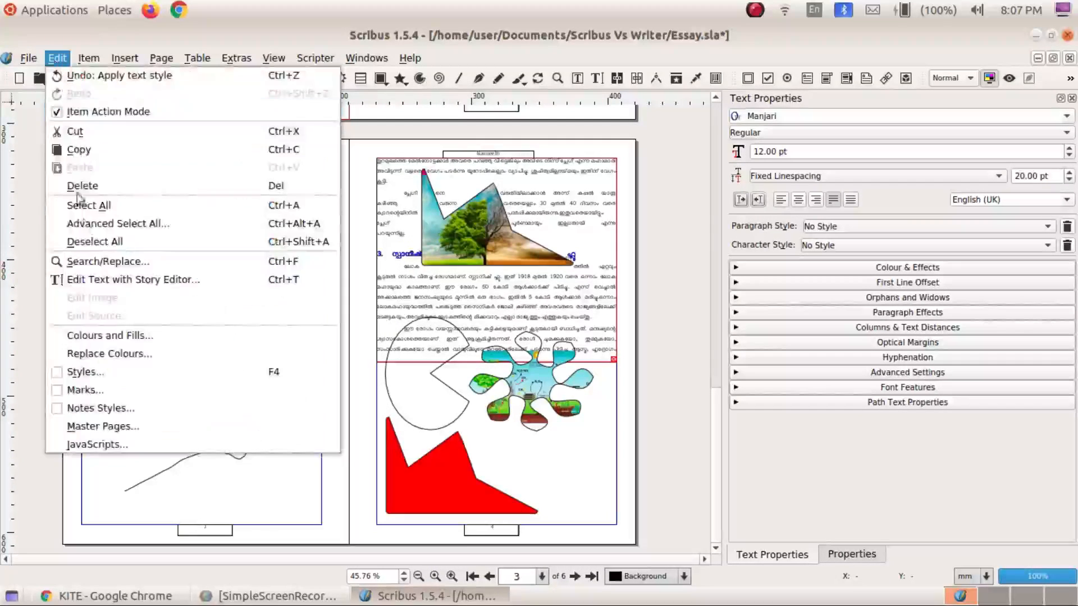
left_click(107, 373)
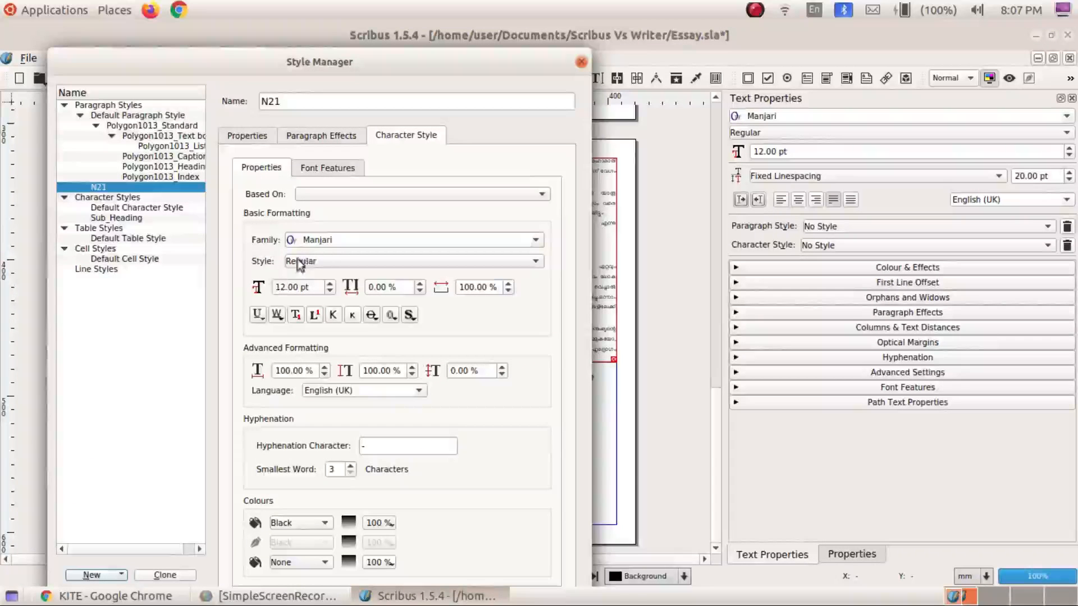